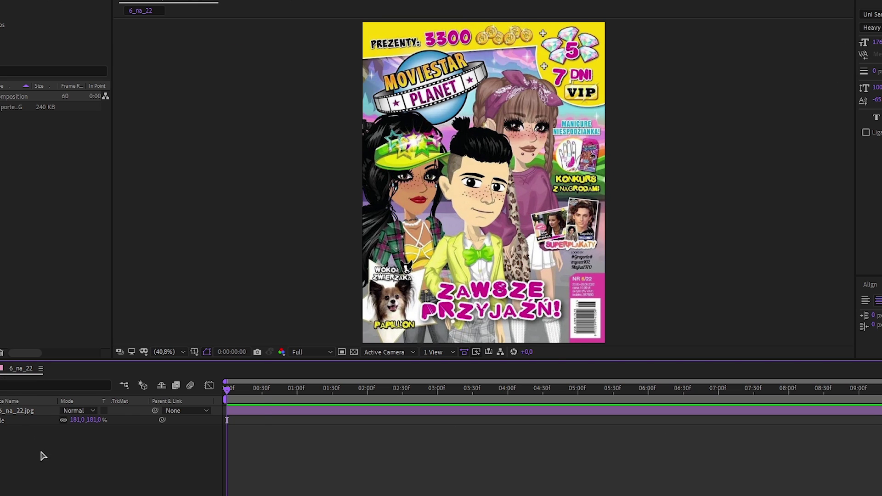
Create a shape layer, draw a closed Pen shape over the cover's yellow header down to its curved edge, and save the project.
{"action": "right_click", "coordinate": [41, 452]}
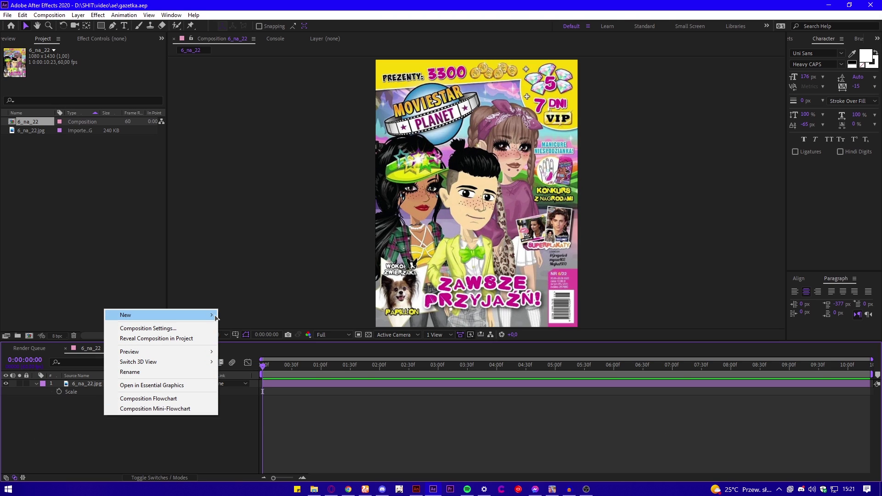
{"action": "mouse_move", "coordinate": [168, 331]}
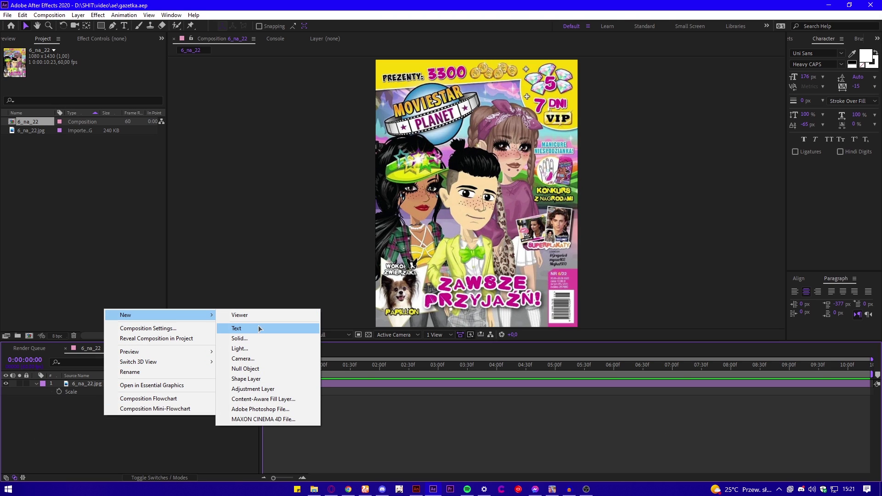
{"action": "left_click", "coordinate": [246, 379]}
{"action": "key", "text": "q"}
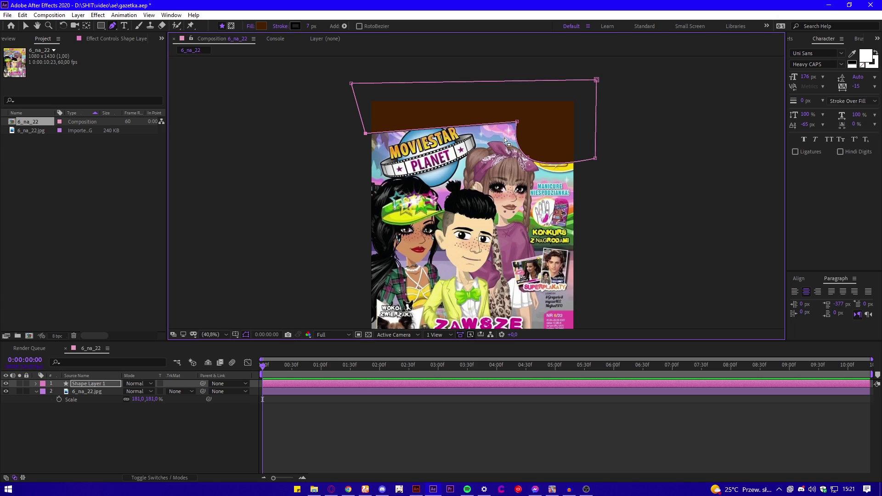
{"action": "key", "text": "ctrl+s"}
Set the header shape layer's opacity to 0% so the original cover can be traced beneath it.
{"action": "scroll", "coordinate": [551, 150], "scroll_direction": "up", "scroll_amount": 2}
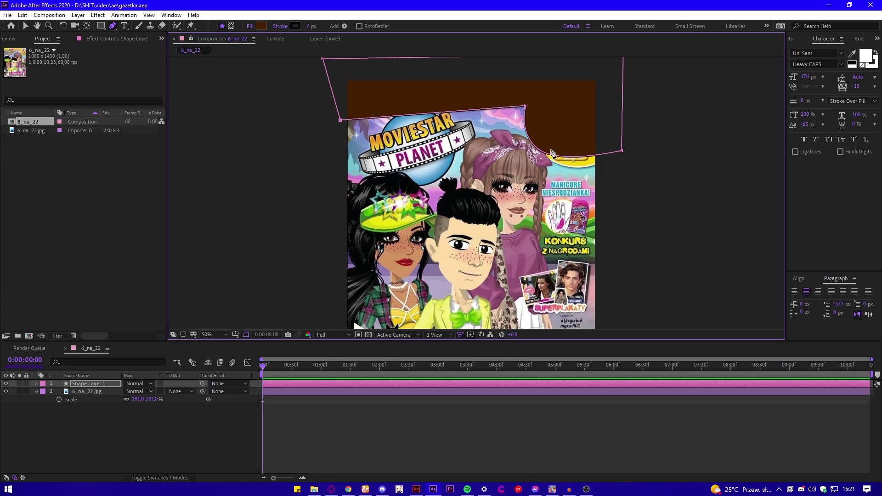
{"action": "scroll", "coordinate": [551, 150], "scroll_direction": "down", "scroll_amount": 1}
{"action": "scroll", "coordinate": [568, 138], "scroll_direction": "up", "scroll_amount": 1}
{"action": "left_click_drag", "start_coordinate": [628, 76], "coordinate": [436, 174]}
{"action": "key", "text": "t"}
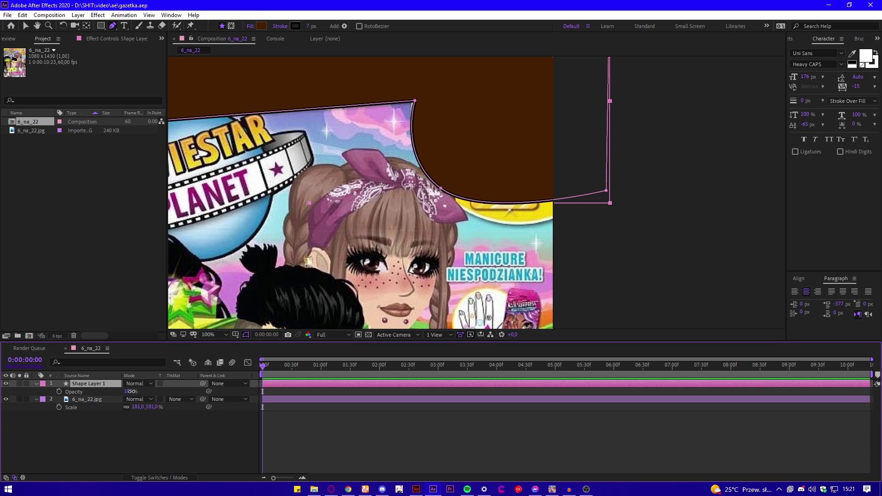
{"action": "left_click_drag", "start_coordinate": [131, 391], "coordinate": [9, 398]}
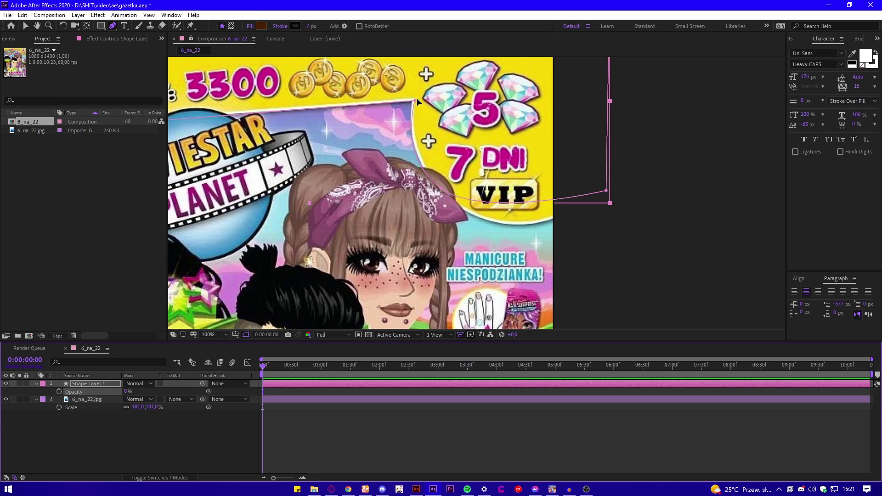
Adjust the header shape's path points and curve to follow the outer edge of the yellow banner, including its rounded corner.
{"action": "left_click_drag", "start_coordinate": [414, 101], "coordinate": [412, 100]}
{"action": "left_click_drag", "start_coordinate": [606, 191], "coordinate": [520, 225]}
{"action": "left_click_drag", "start_coordinate": [451, 252], "coordinate": [454, 259]}
{"action": "scroll", "coordinate": [518, 225], "scroll_direction": "down", "scroll_amount": 1}
{"action": "left_click_drag", "start_coordinate": [461, 172], "coordinate": [481, 146]}
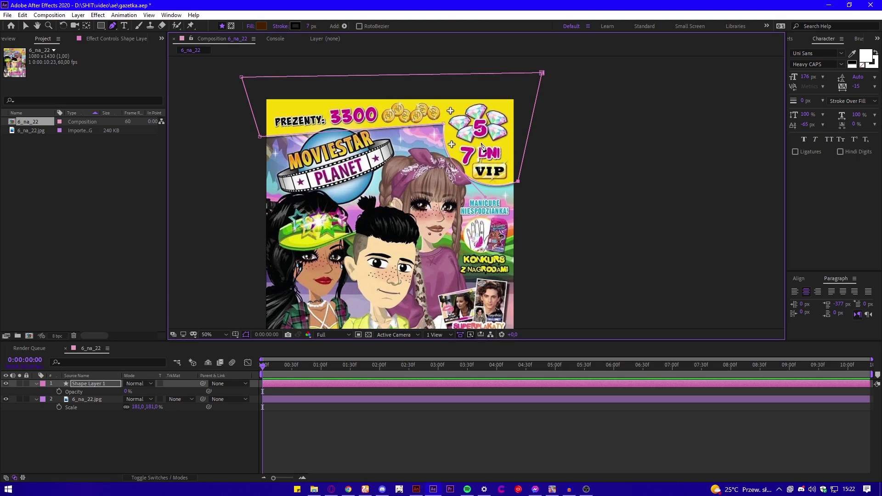
{"action": "left_click", "coordinate": [171, 435]}
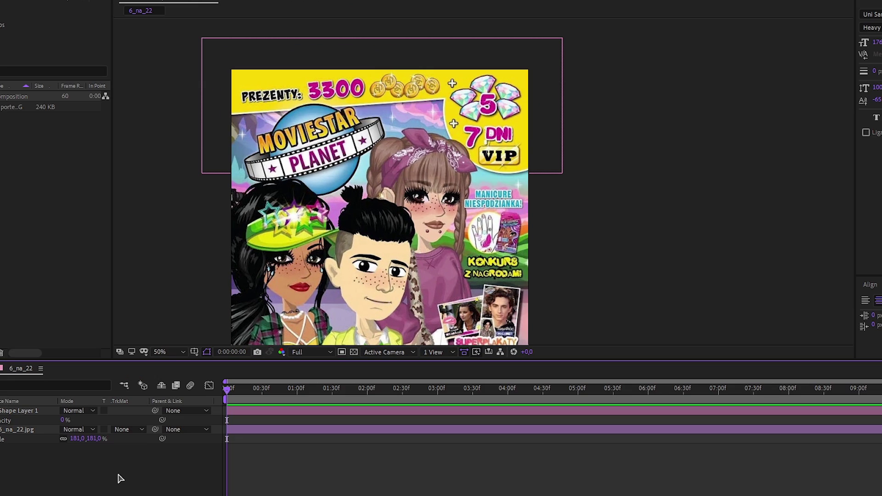
Add a Gradient Overlay layer style to the header shape layer.
{"action": "left_click", "coordinate": [5, 412]}
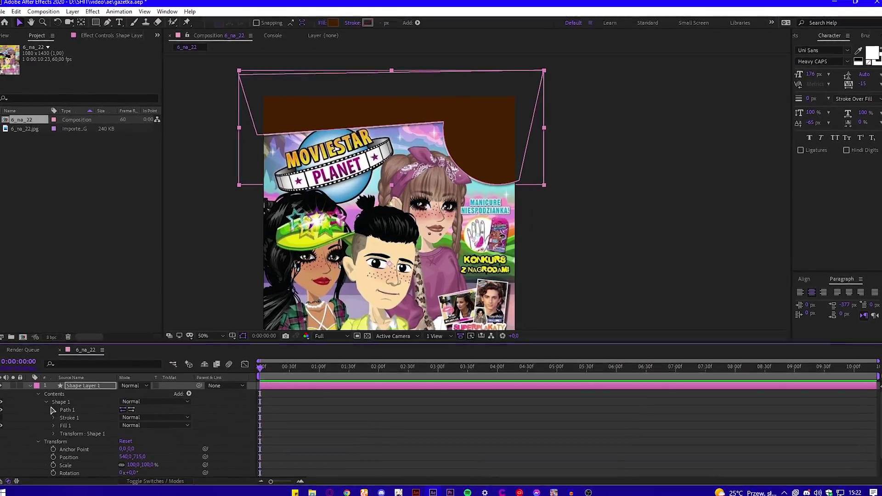
{"action": "left_click", "coordinate": [52, 399]}
{"action": "right_click", "coordinate": [73, 384]}
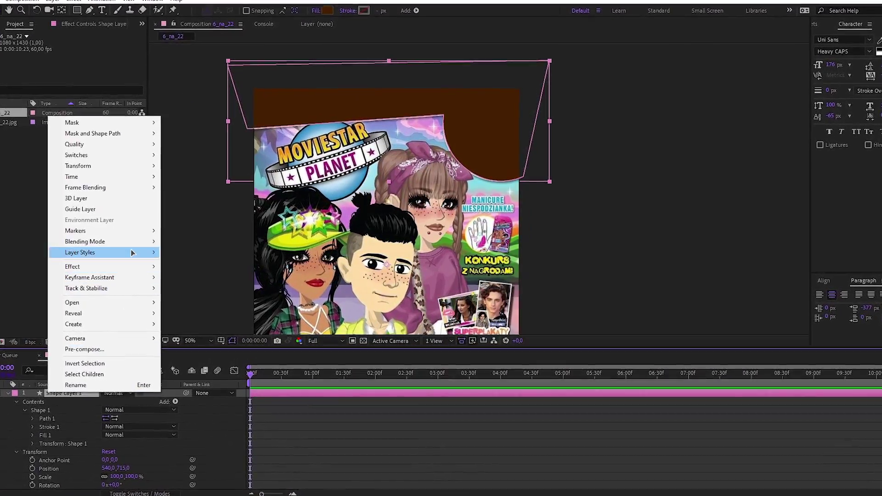
{"action": "mouse_move", "coordinate": [131, 252]}
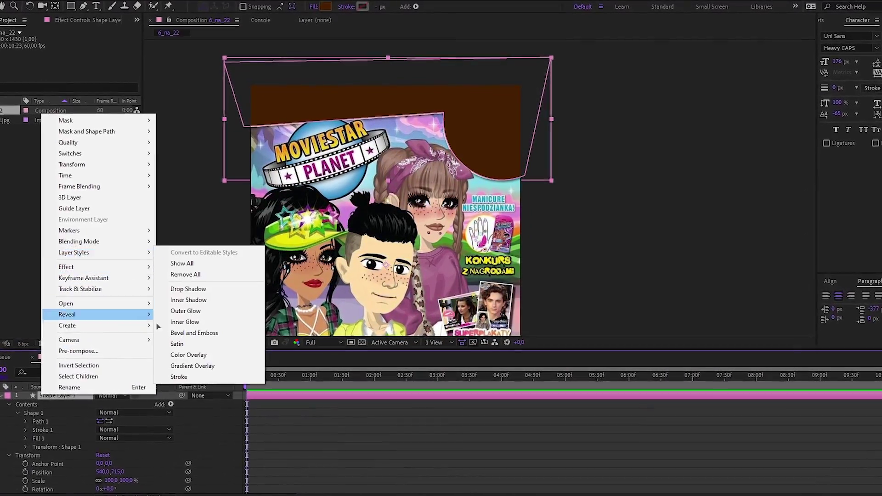
{"action": "left_click", "coordinate": [197, 365]}
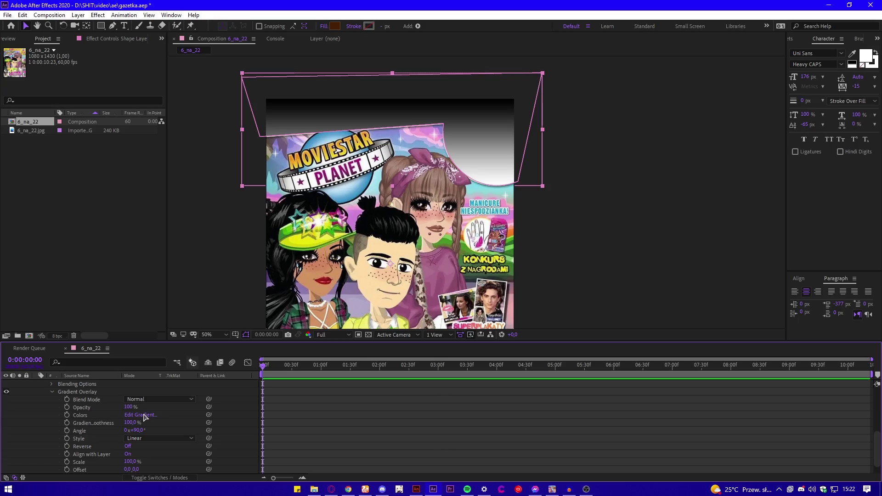
Colour the gradient overlay from pink E36CF1 to light turquoise, with a 0° angle and Reverse on.
{"action": "left_click", "coordinate": [140, 414]}
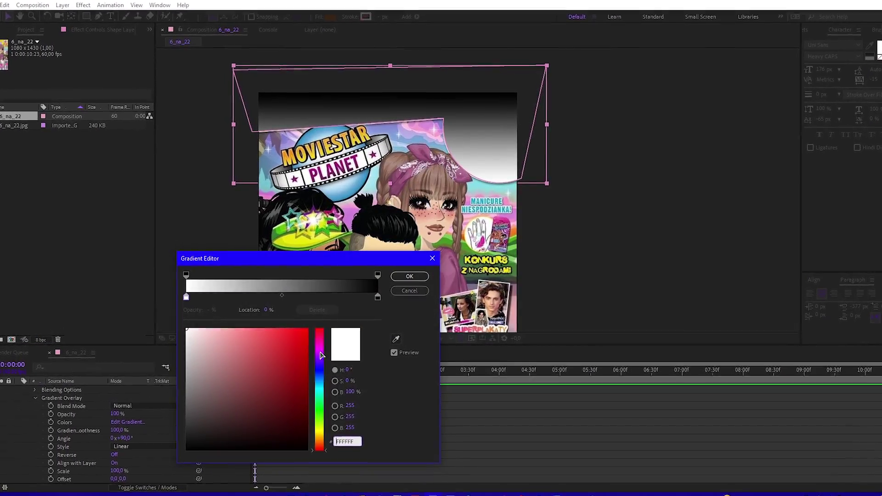
{"action": "left_click", "coordinate": [325, 347]}
{"action": "mouse_move", "coordinate": [313, 357]}
{"action": "left_mouse_down"}
{"action": "mouse_move", "coordinate": [313, 348]}
{"action": "mouse_move", "coordinate": [303, 365]}
{"action": "left_mouse_up"}
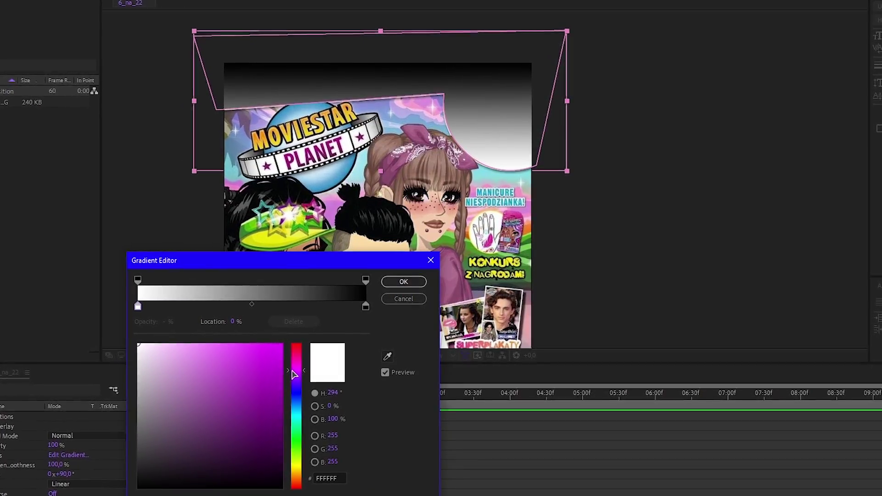
{"action": "left_click", "coordinate": [224, 348]}
{"action": "left_click_drag", "start_coordinate": [206, 356], "coordinate": [209, 354]}
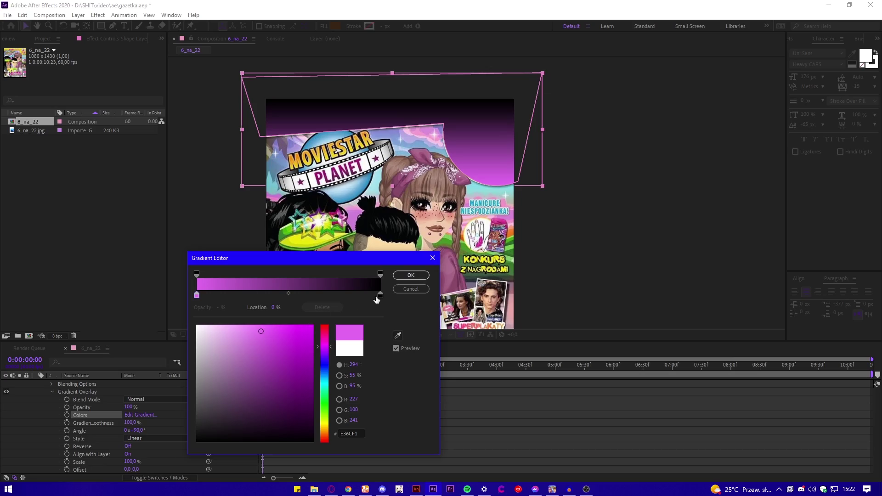
{"action": "left_click", "coordinate": [380, 295]}
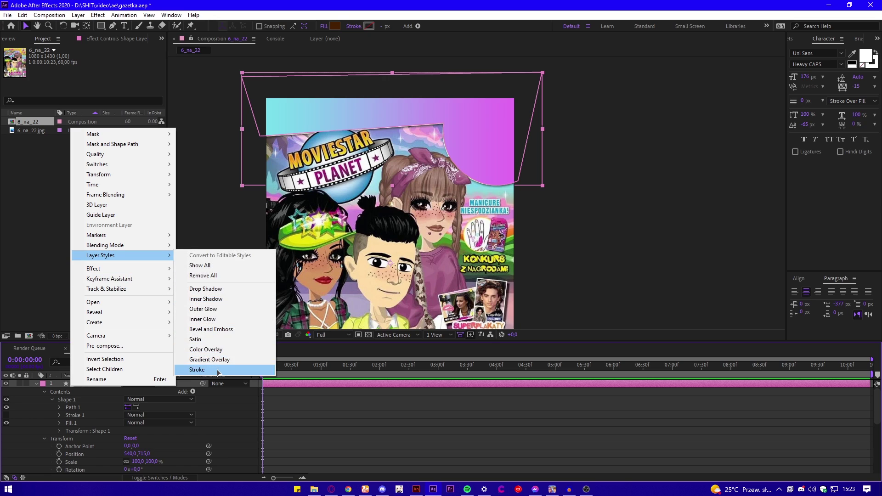
Add a Stroke layer style to the header shape and set its colour to white (FFFFFF).
{"action": "left_click", "coordinate": [217, 370]}
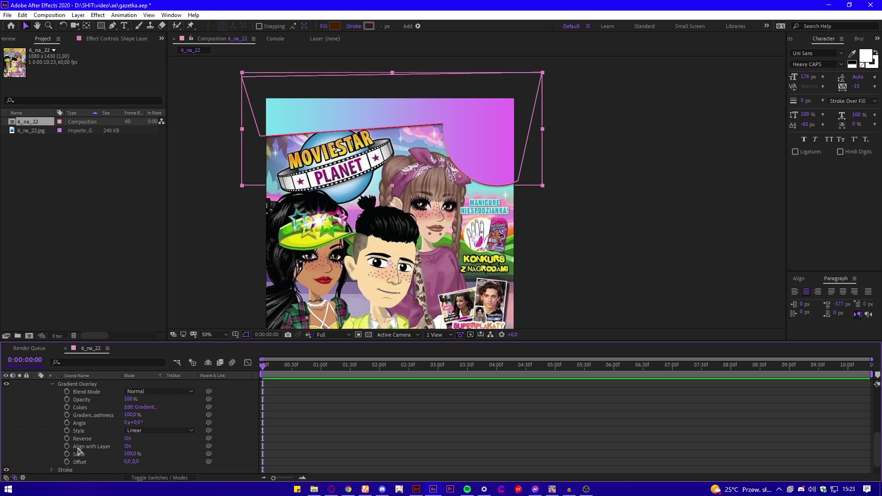
{"action": "left_click", "coordinate": [53, 470]}
{"action": "left_click", "coordinate": [128, 446]}
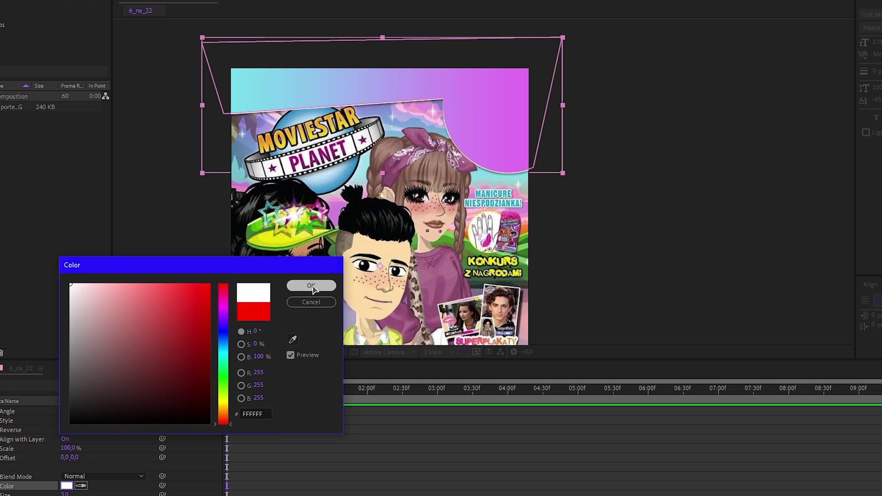
{"action": "left_click", "coordinate": [312, 286]}
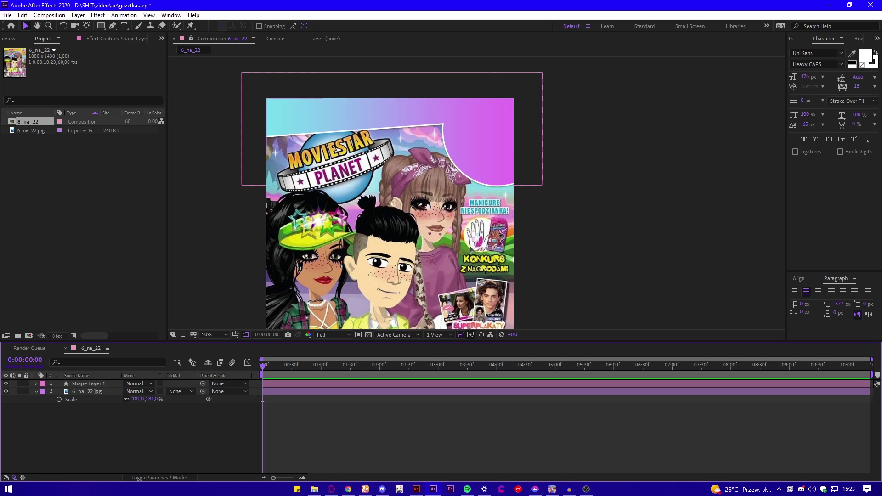
Bring msp_logo.png into the 6_na_22 composition and scale it to 60%.
{"action": "left_click_drag", "start_coordinate": [470, 246], "coordinate": [479, 229]}
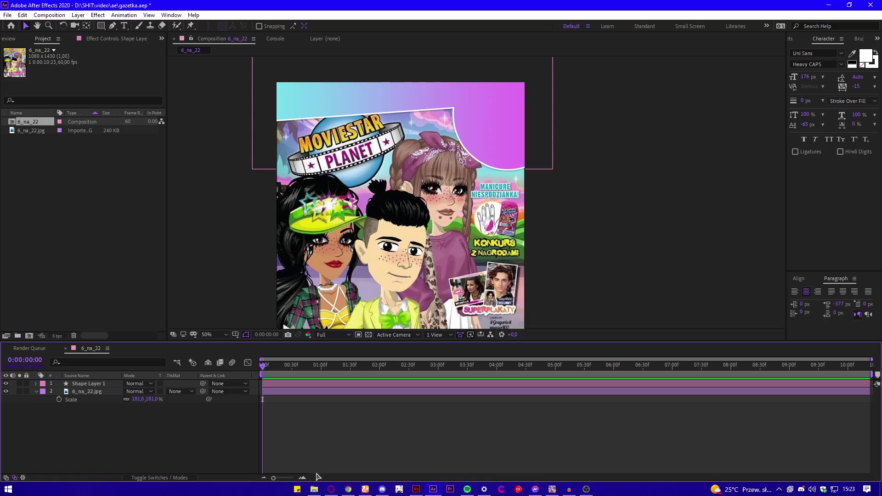
{"action": "left_click", "coordinate": [314, 489]}
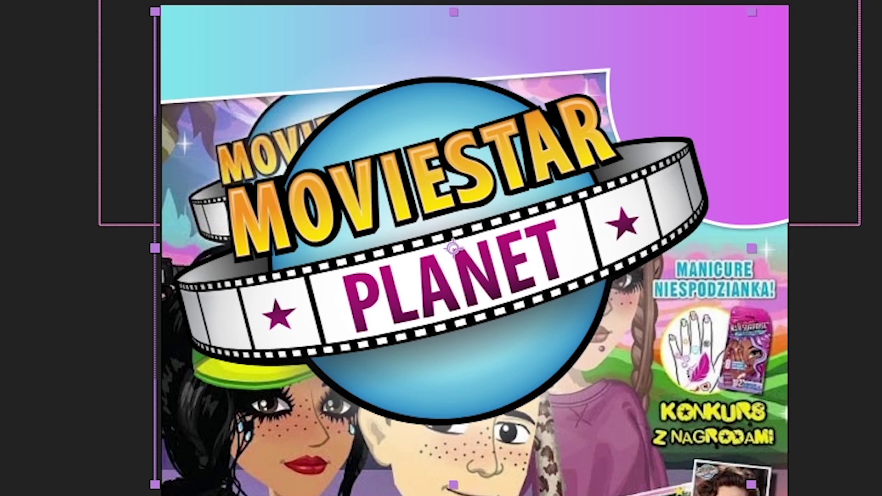
{"action": "key", "text": "shift+Down"}
{"action": "key", "text": "shift+Down"}
{"action": "key", "text": "shift+Down"}
{"action": "key", "text": "shift+Down"}
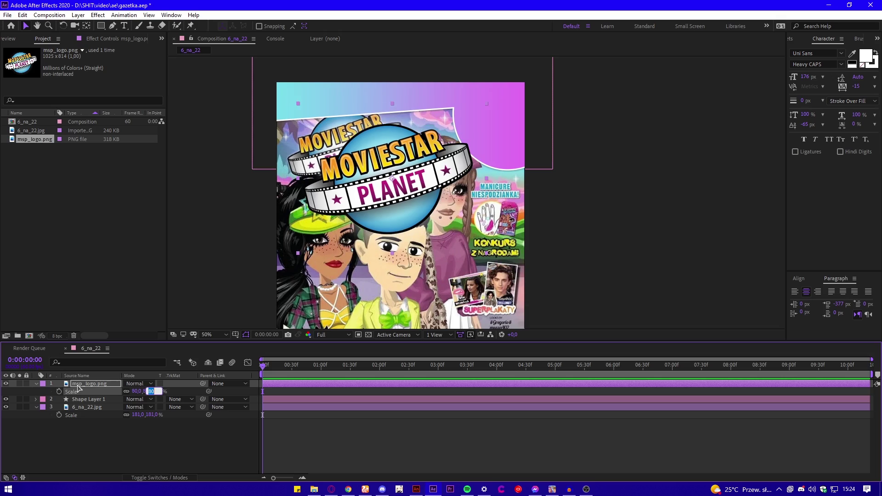
Move the imported logo so it covers the cover's original MovieStar Planet logo.
{"action": "left_click_drag", "start_coordinate": [429, 292], "coordinate": [347, 238]}
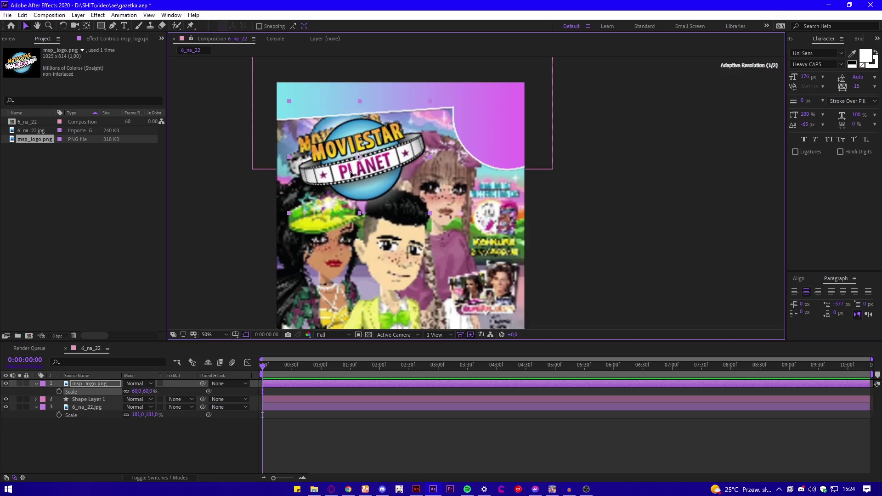
{"action": "left_click_drag", "start_coordinate": [350, 174], "coordinate": [339, 165]}
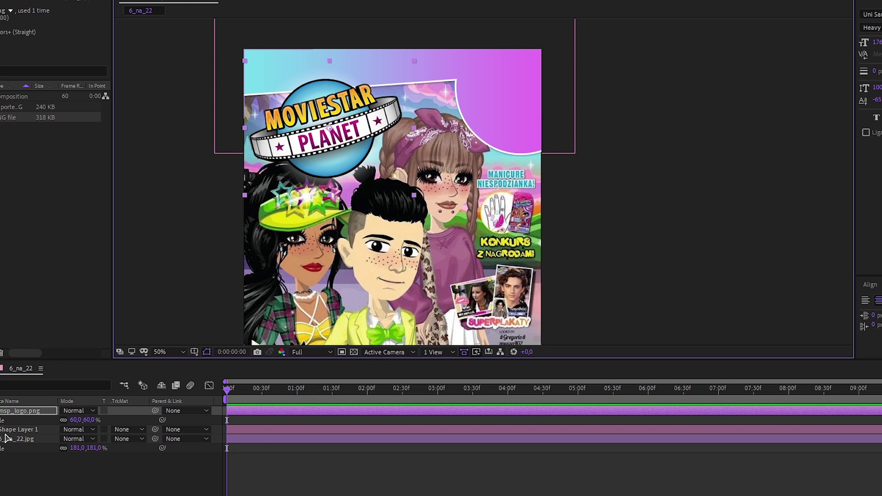
{"action": "left_click_drag", "start_coordinate": [258, 253], "coordinate": [265, 178]}
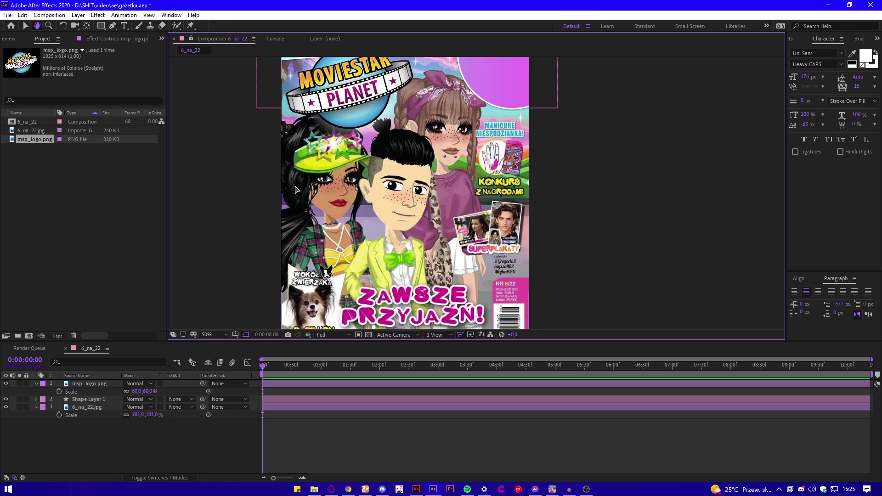
{"action": "left_click", "coordinate": [209, 335]}
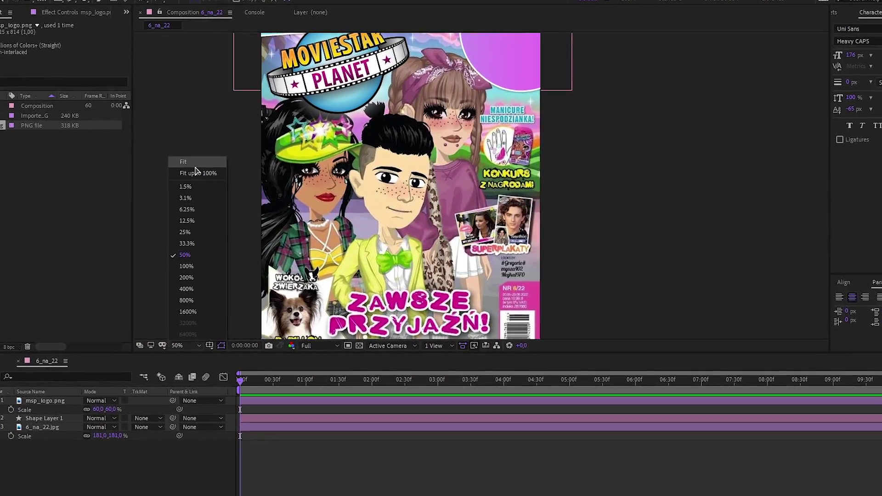
{"action": "left_click", "coordinate": [221, 183]}
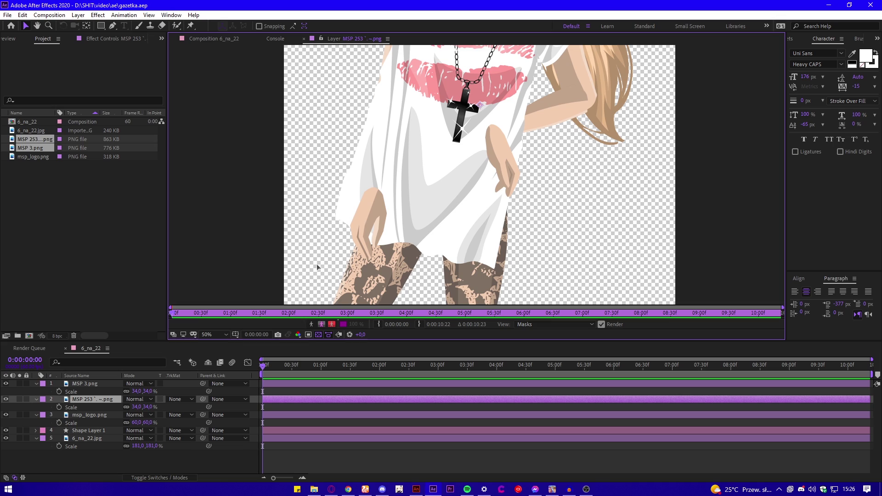
Paint the hand at the hip of the MSP 253 character white with a hard 19 px brush, blending it into the dress.
{"action": "scroll", "coordinate": [527, 158], "scroll_direction": "up", "scroll_amount": 2}
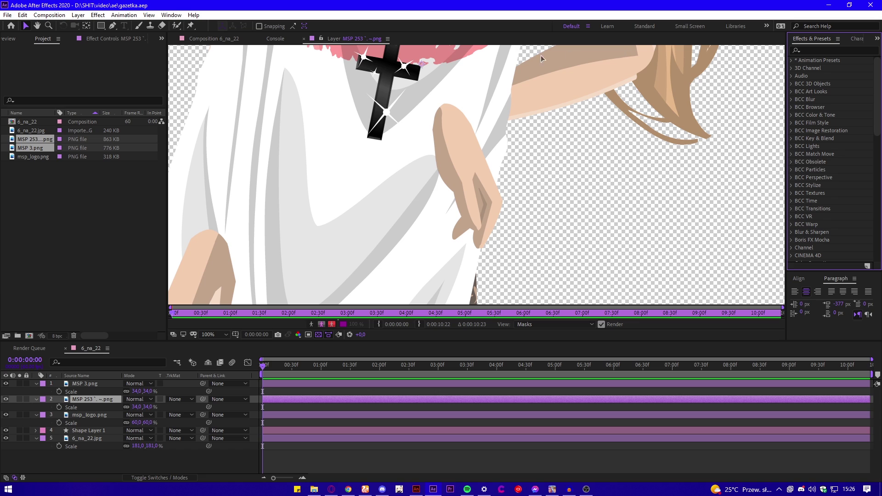
{"action": "left_click", "coordinate": [138, 26]}
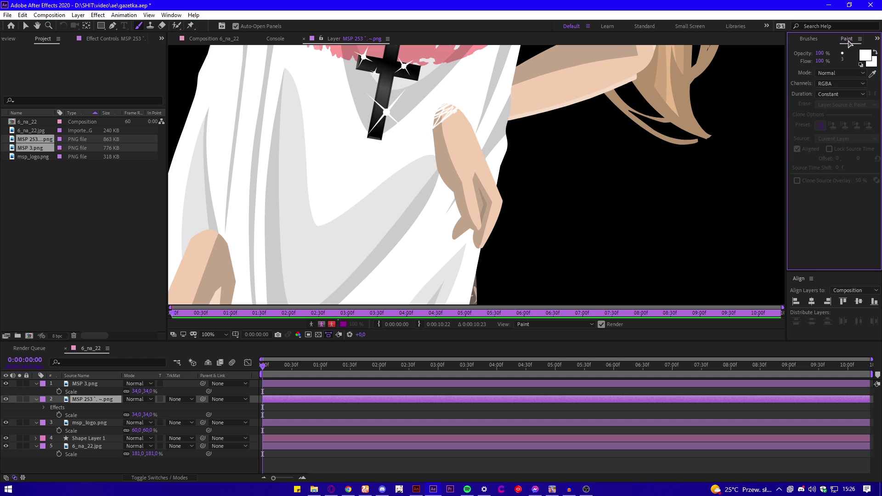
{"action": "left_click", "coordinate": [808, 39]}
{"action": "left_click", "coordinate": [799, 70]}
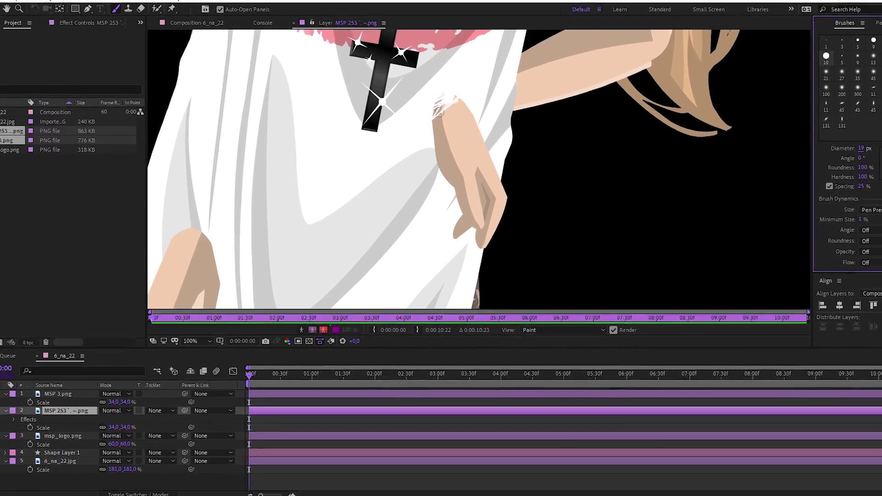
{"action": "mouse_move", "coordinate": [453, 107]}
{"action": "left_mouse_down"}
{"action": "mouse_move", "coordinate": [440, 109]}
{"action": "mouse_move", "coordinate": [463, 95]}
{"action": "mouse_move", "coordinate": [461, 120]}
{"action": "left_mouse_up"}
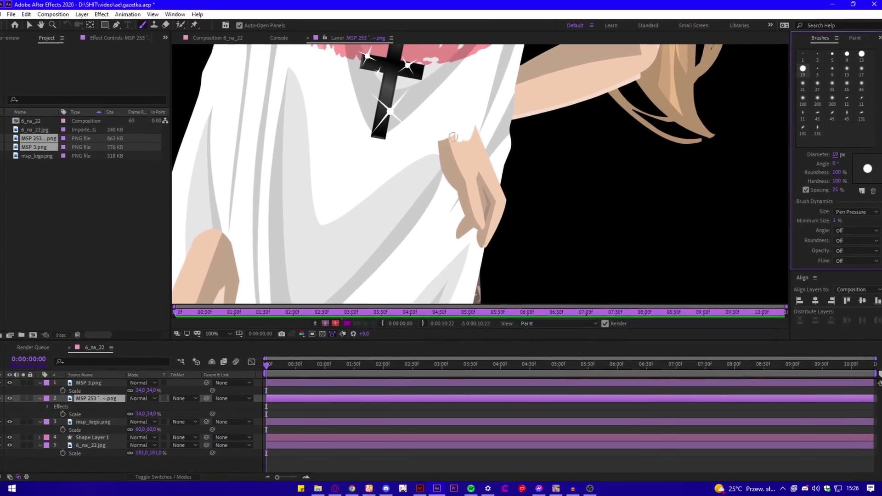
{"action": "scroll", "coordinate": [491, 119], "scroll_direction": "up", "scroll_amount": 1}
{"action": "mouse_move", "coordinate": [427, 147]}
{"action": "left_mouse_down"}
{"action": "mouse_move", "coordinate": [415, 202]}
{"action": "mouse_move", "coordinate": [402, 197]}
{"action": "mouse_move", "coordinate": [455, 129]}
{"action": "mouse_move", "coordinate": [423, 230]}
{"action": "mouse_move", "coordinate": [461, 154]}
{"action": "left_mouse_up"}
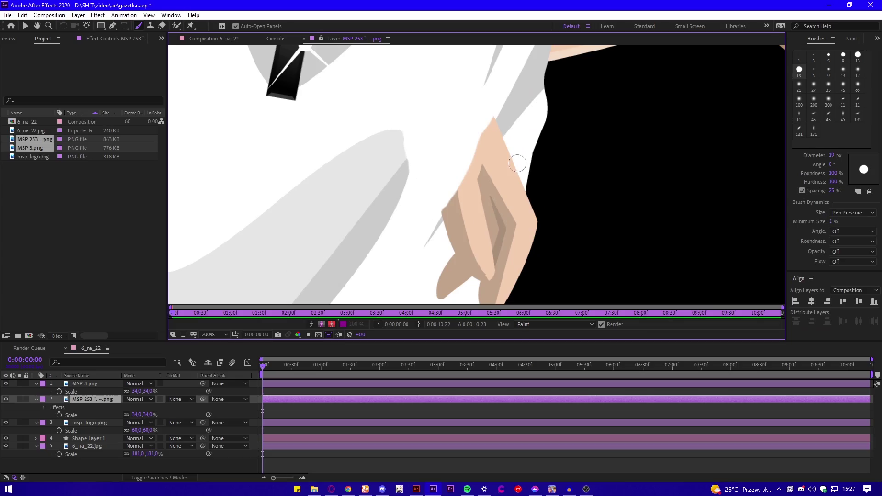
{"action": "left_click_drag", "start_coordinate": [546, 171], "coordinate": [542, 122]}
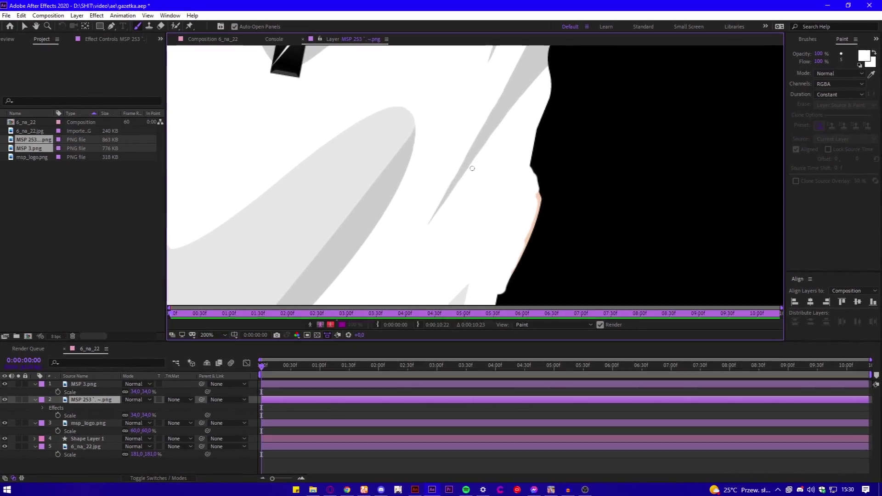
{"action": "scroll", "coordinate": [479, 174], "scroll_direction": "down", "scroll_amount": 1}
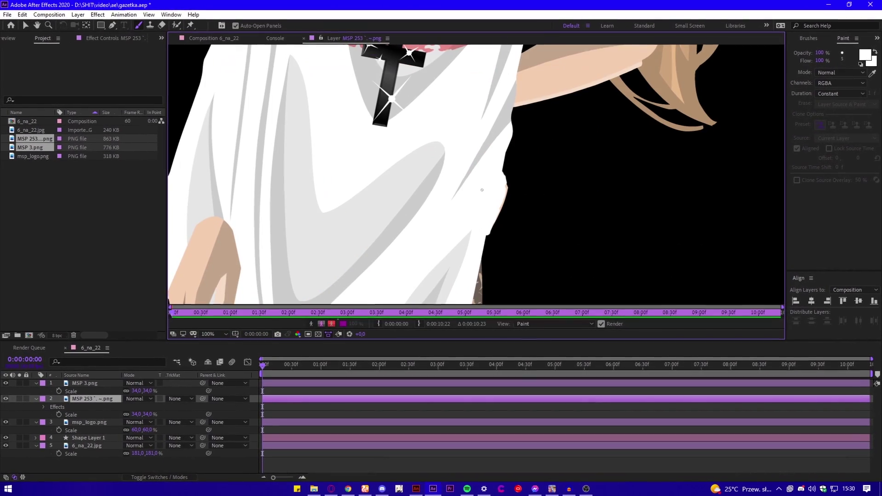
Return to the 6_na_22 composition and examine the retouched dress edge up close, with the Brush tool active.
{"action": "left_click", "coordinate": [216, 39]}
{"action": "key", "text": "h"}
{"action": "left_click_drag", "start_coordinate": [554, 232], "coordinate": [531, 168]}
{"action": "scroll", "coordinate": [538, 172], "scroll_direction": "up", "scroll_amount": 3}
{"action": "key", "text": "ctrl+b"}
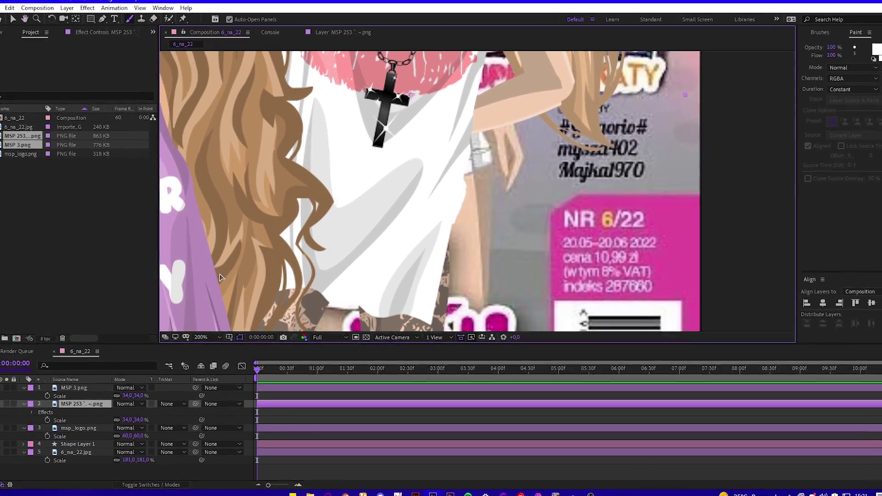
Solo the MSP 253 layer, discard the trial mask along the dress edge and pre-compose the layer.
{"action": "left_click", "coordinate": [2, 407]}
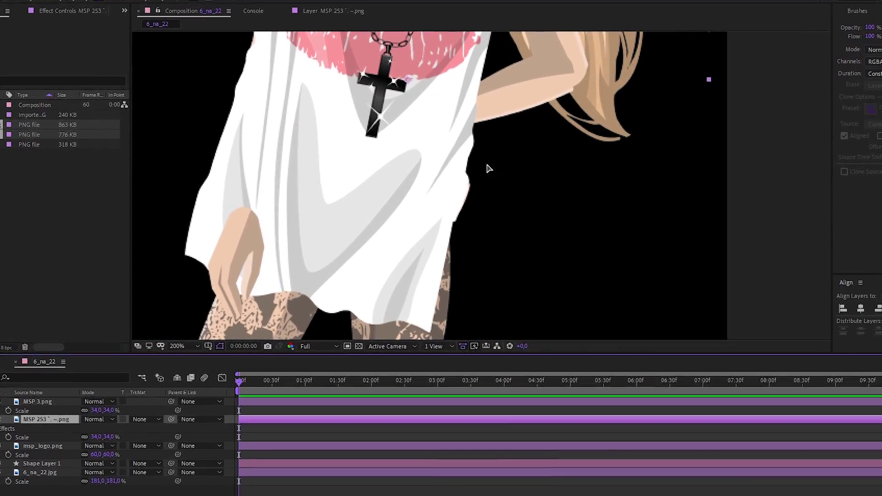
{"action": "scroll", "coordinate": [463, 181], "scroll_direction": "up", "scroll_amount": 2}
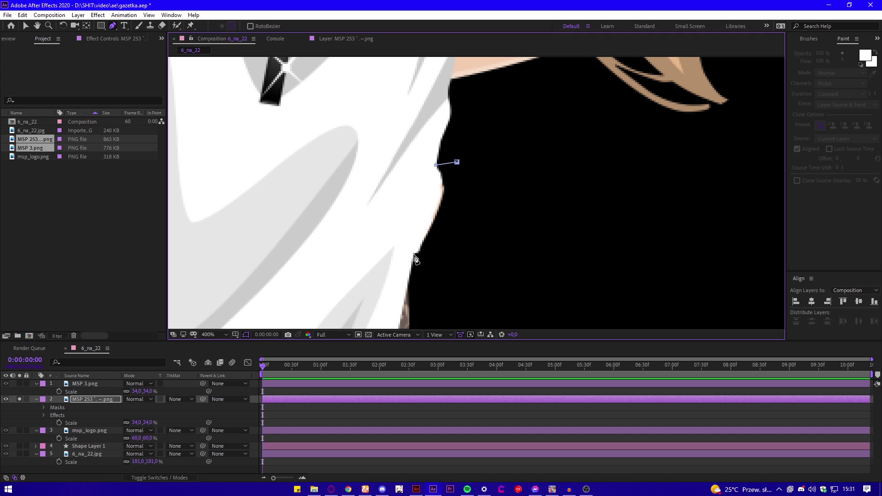
{"action": "left_click", "coordinate": [462, 165]}
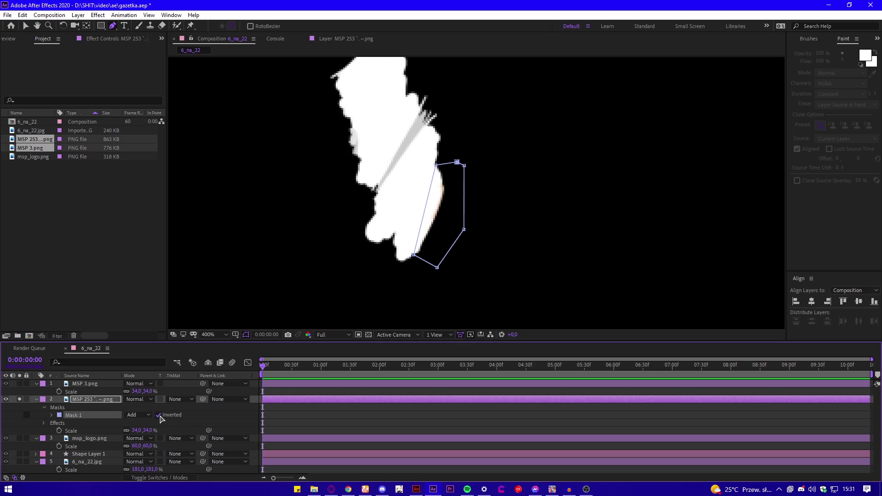
{"action": "key", "text": "Delete"}
{"action": "right_click", "coordinate": [101, 400]}
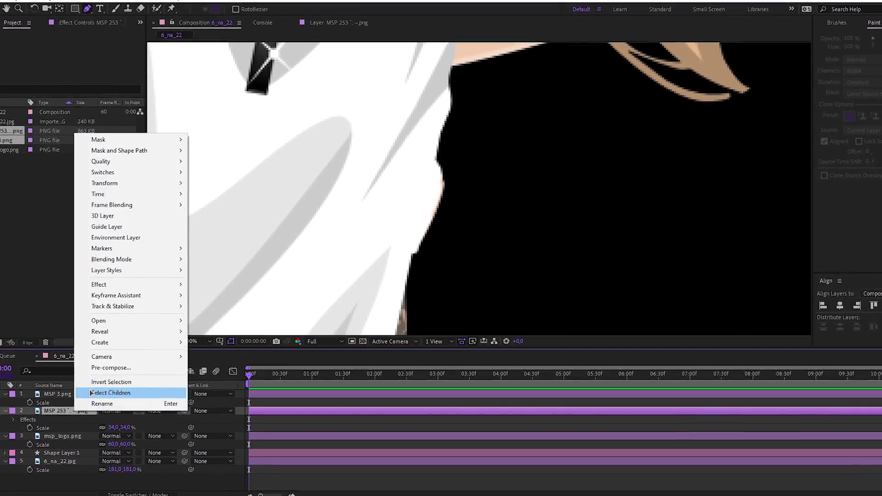
{"action": "left_click", "coordinate": [105, 367]}
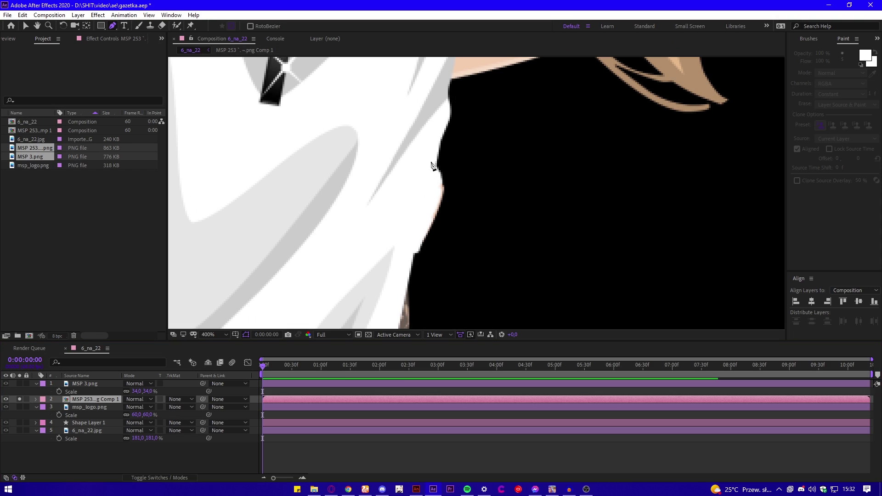
Mask out the leftover skin-coloured sliver beside the dress at the hip with an inverted Pen tool mask on the pre-composed layer.
{"action": "left_click", "coordinate": [415, 255]}
{"action": "left_click", "coordinate": [421, 266]}
{"action": "left_click", "coordinate": [439, 266]}
{"action": "left_click", "coordinate": [460, 193]}
{"action": "left_click", "coordinate": [435, 165]}
{"action": "left_click", "coordinate": [36, 399]}
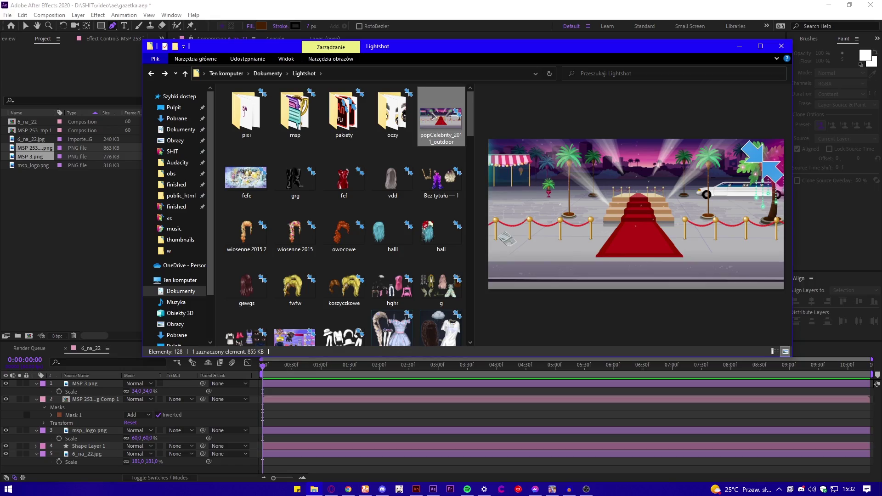
Add popCelebrity_2011_outdoor.png to the composition between Shape Layer 1 and the original cover, and reveal the Scale property of MSP 3.png.
{"action": "mouse_move", "coordinate": [441, 113]}
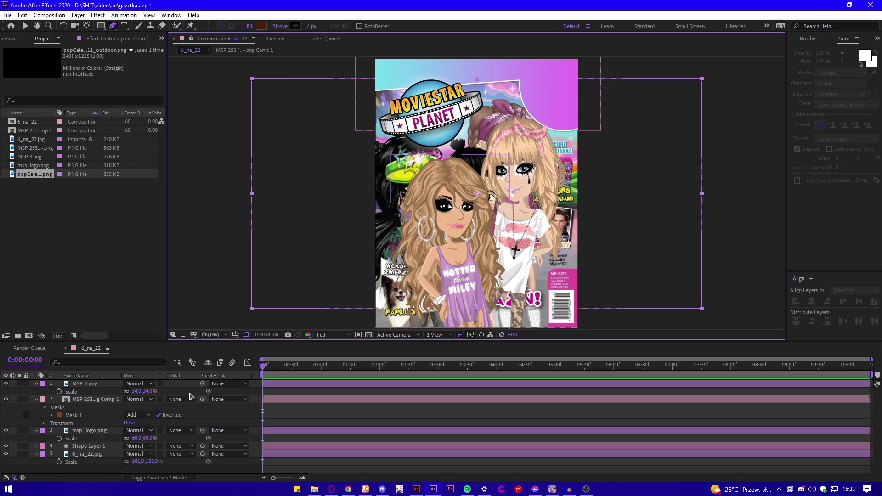
{"action": "key", "text": "ctrl+slash"}
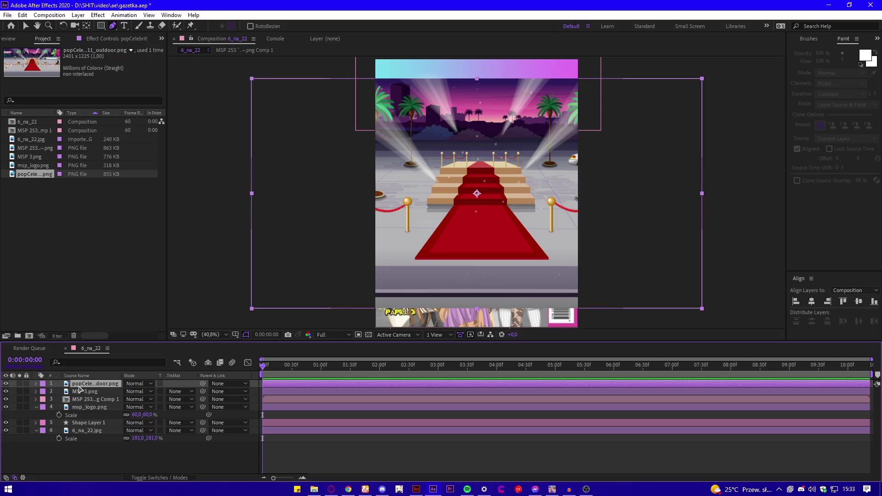
{"action": "left_click_drag", "start_coordinate": [79, 389], "coordinate": [81, 427]}
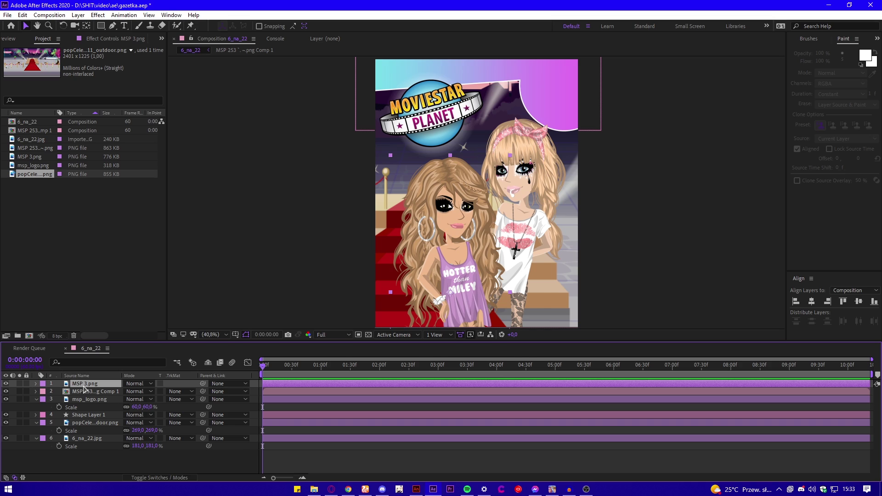
{"action": "key", "text": "s"}
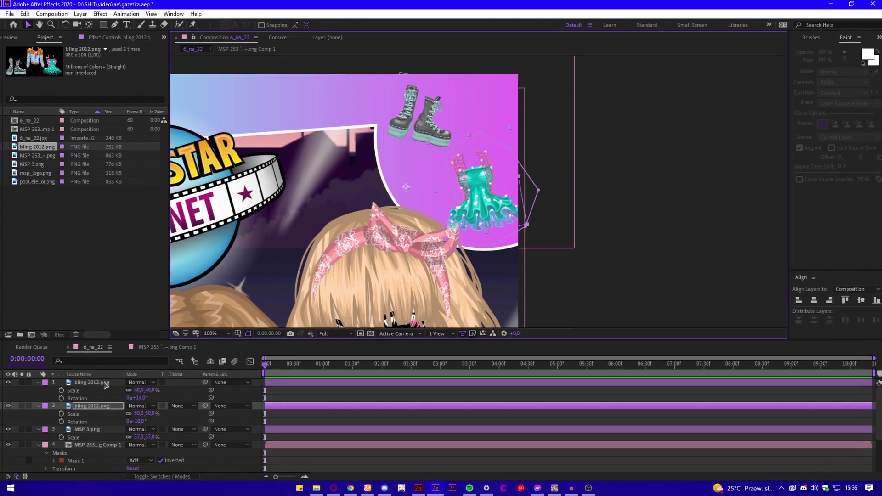
Place horizontal and vertical guides along the edges and cut corner of the original cover's pink issue-number box.
{"action": "scroll", "coordinate": [390, 248], "scroll_direction": "down", "scroll_amount": 1}
{"action": "left_click_drag", "start_coordinate": [390, 248], "coordinate": [426, 196]}
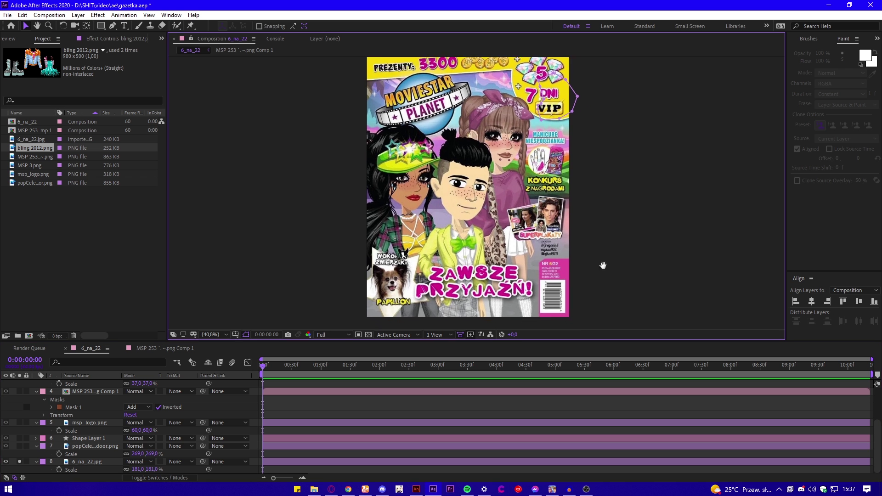
{"action": "scroll", "coordinate": [501, 258], "scroll_direction": "up", "scroll_amount": 2}
{"action": "left_click_drag", "start_coordinate": [542, 244], "coordinate": [444, 183]}
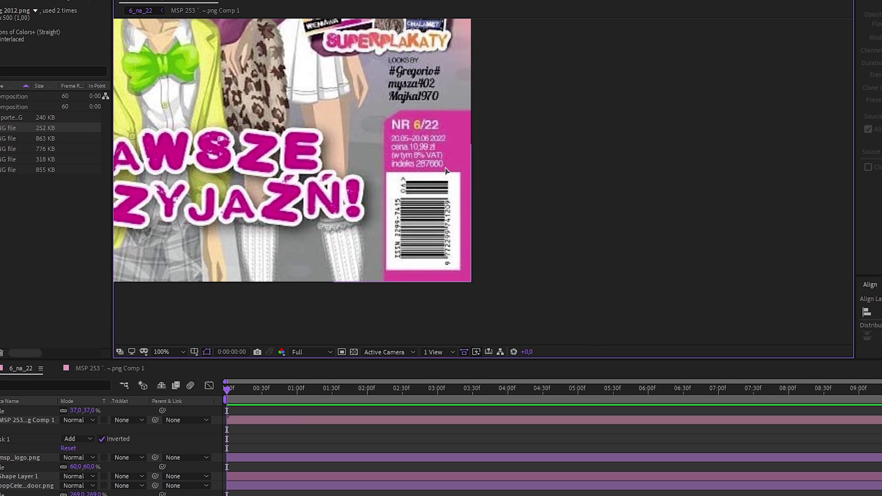
{"action": "right_click", "coordinate": [184, 427]}
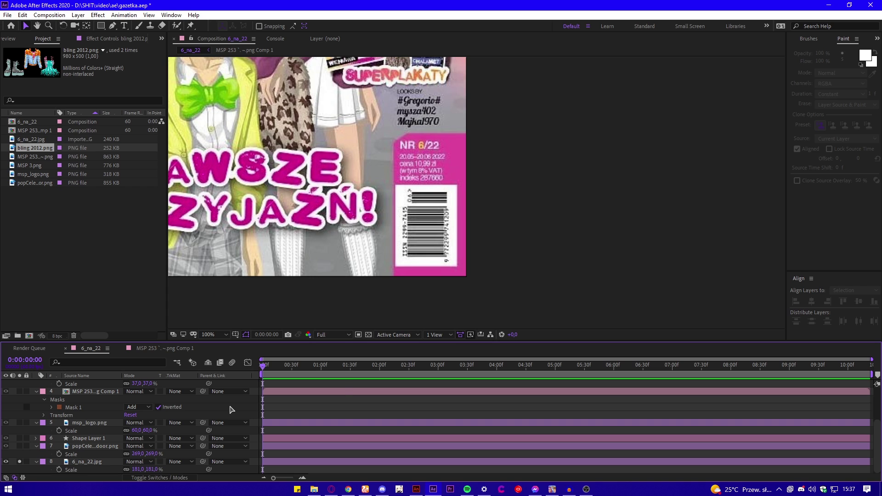
{"action": "right_click", "coordinate": [232, 408]}
{"action": "mouse_move", "coordinate": [251, 306]}
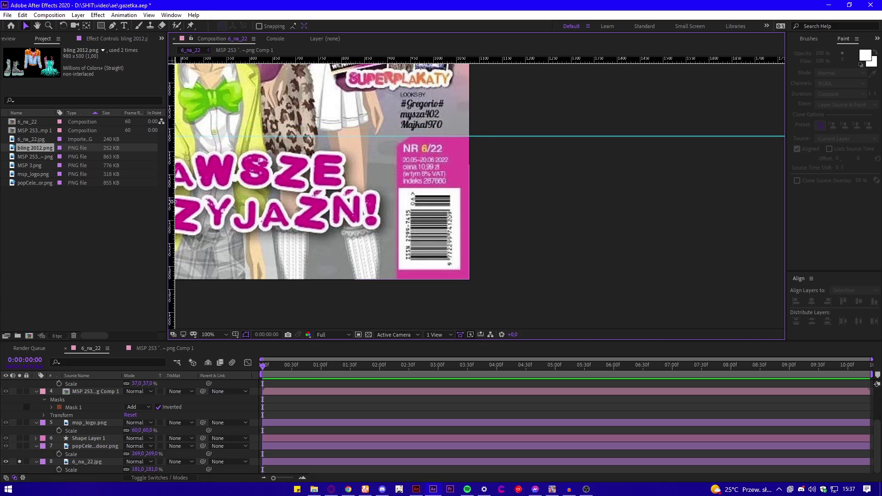
{"action": "left_click_drag", "start_coordinate": [169, 200], "coordinate": [396, 200]}
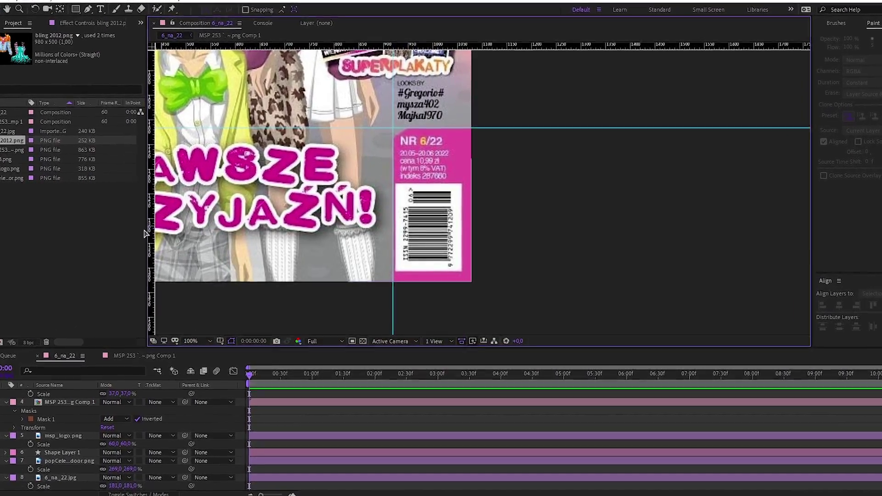
{"action": "left_click_drag", "start_coordinate": [143, 226], "coordinate": [408, 226]}
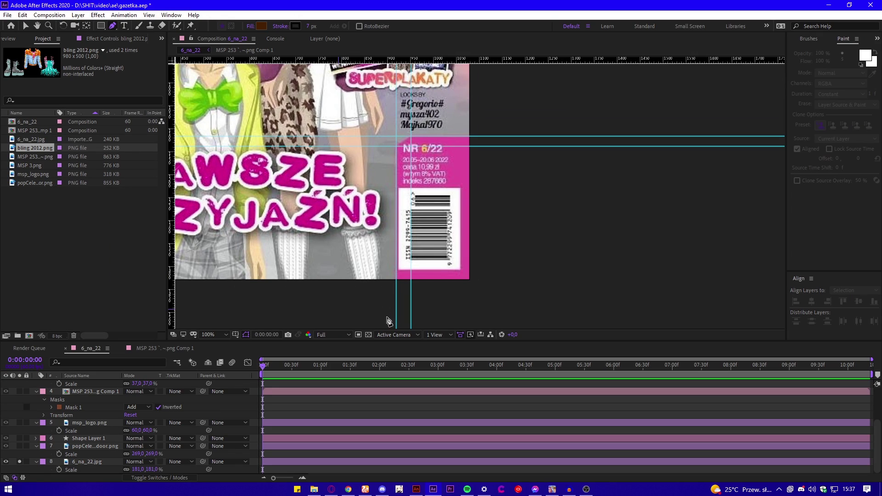
Draw a closed Pen tool shape over the issue-number box, following the guides and extending past the cover's edges.
{"action": "left_click", "coordinate": [385, 316]}
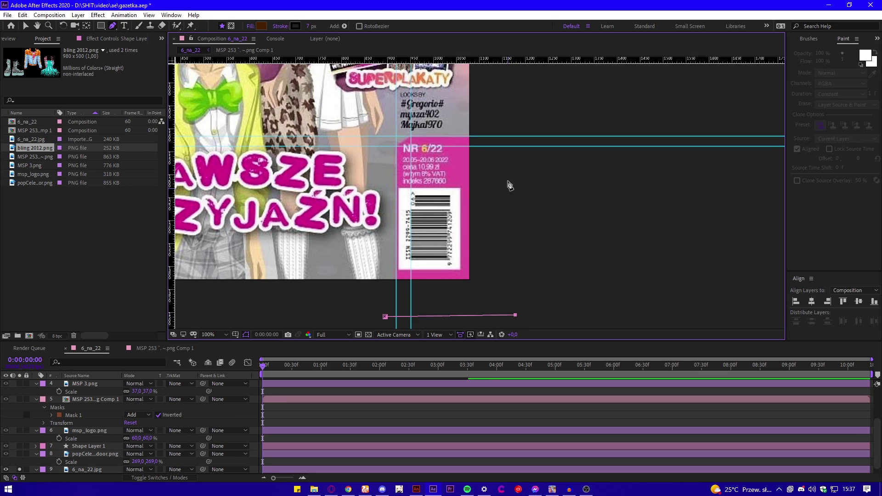
{"action": "left_click", "coordinate": [484, 136]}
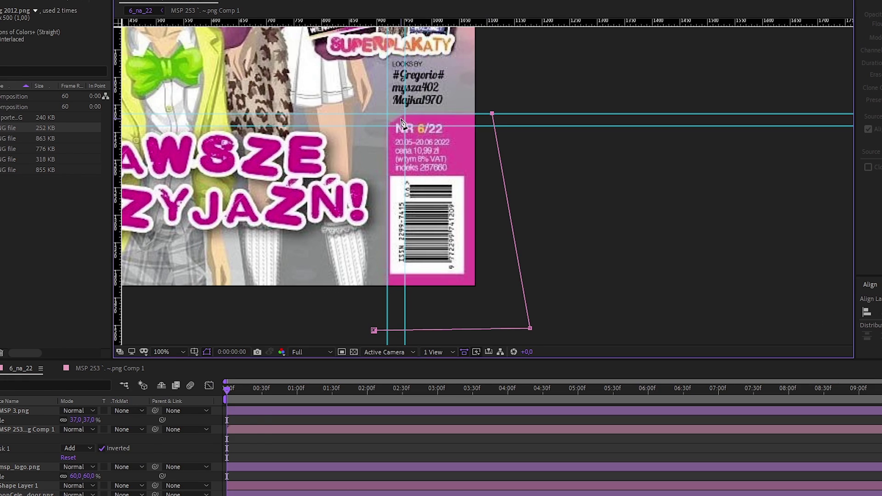
{"action": "left_click", "coordinate": [36, 384]}
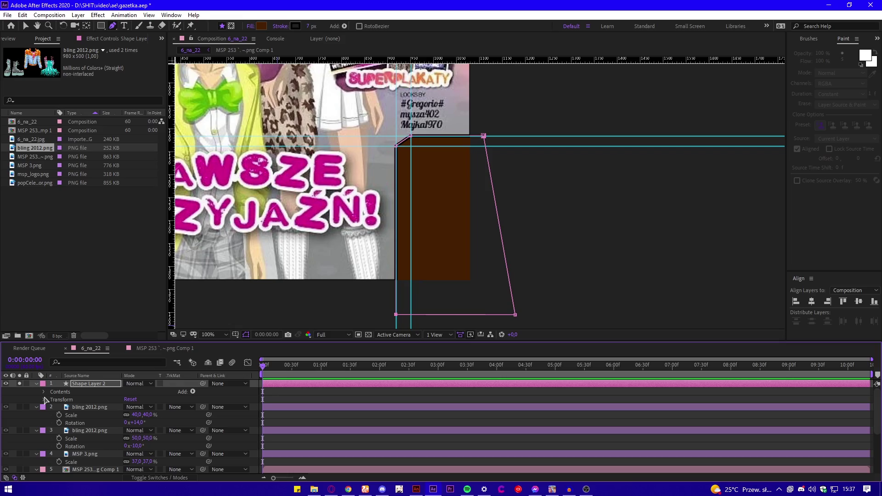
{"action": "left_click", "coordinate": [43, 391]}
Set the fill of the new issue-box shape to bright magenta-pink.
{"action": "left_click", "coordinate": [261, 26]}
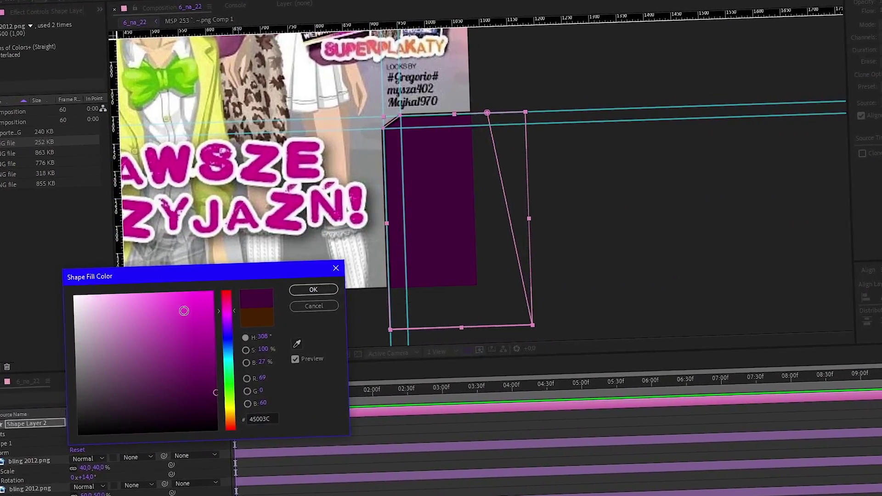
{"action": "left_click", "coordinate": [169, 300]}
{"action": "left_click", "coordinate": [312, 289]}
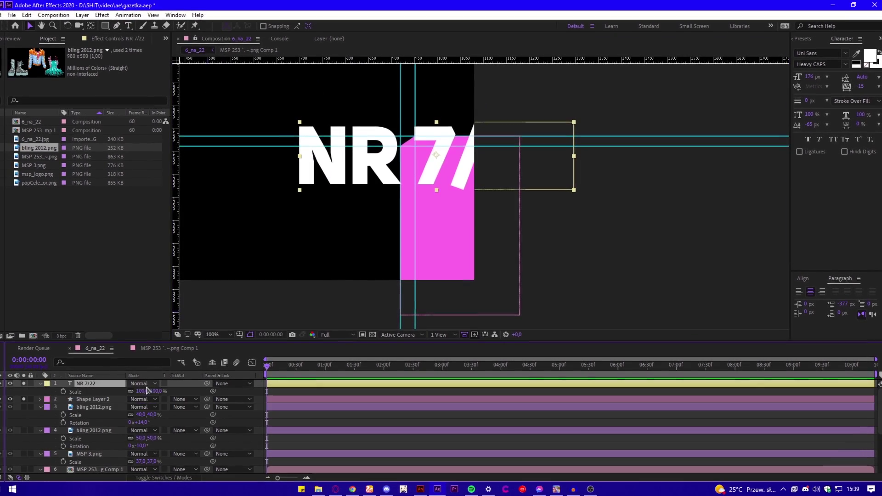
Turn off solo for Shape Layer 2 and compare the NR 7/22 text with the original issue number underneath.
{"action": "left_click", "coordinate": [23, 398]}
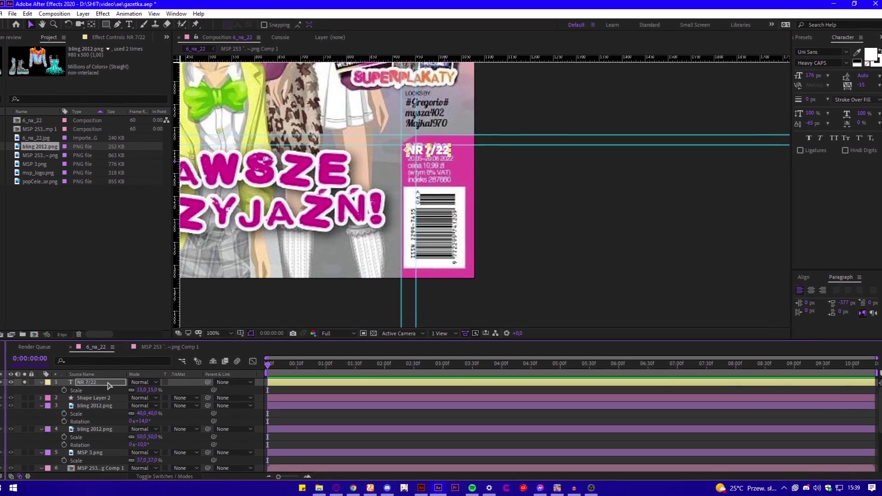
{"action": "left_click", "coordinate": [22, 382]}
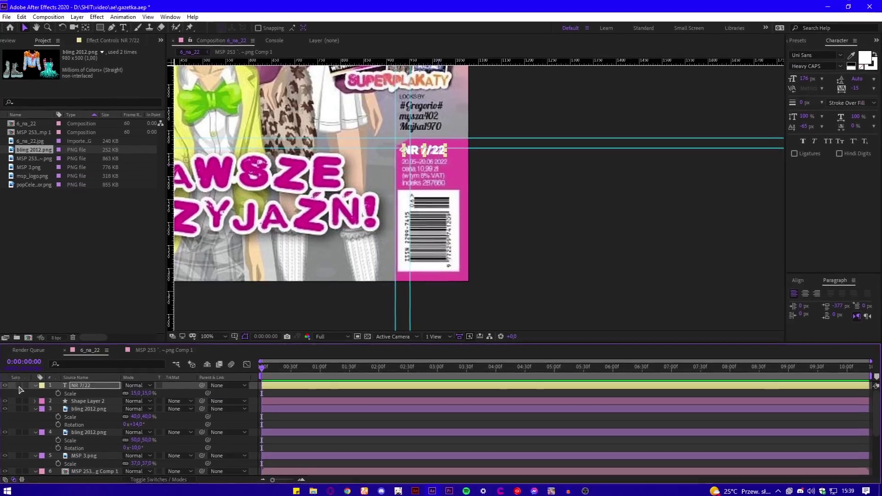
{"action": "left_click", "coordinate": [23, 383]}
Set the NR 7/22 text in Arial Bold with a tracking of -70 to match the original lettering.
{"action": "left_click", "coordinate": [859, 85]}
{"action": "left_click", "coordinate": [837, 51]}
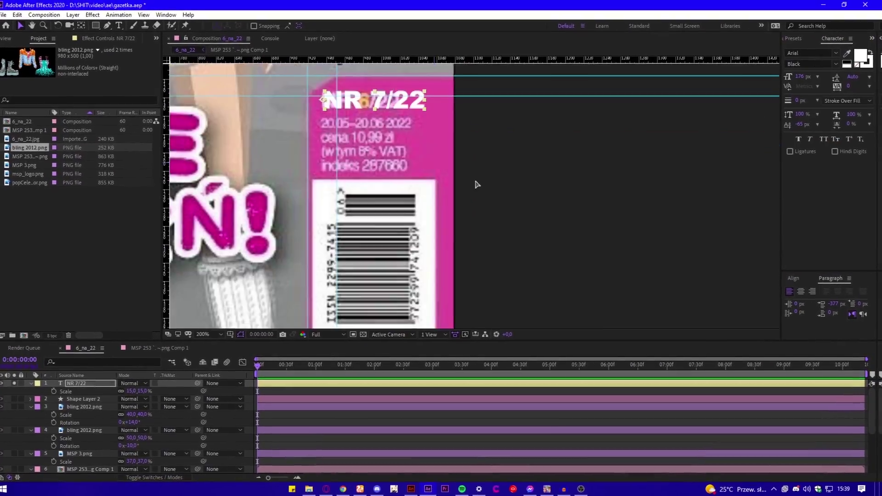
{"action": "left_click", "coordinate": [852, 85]}
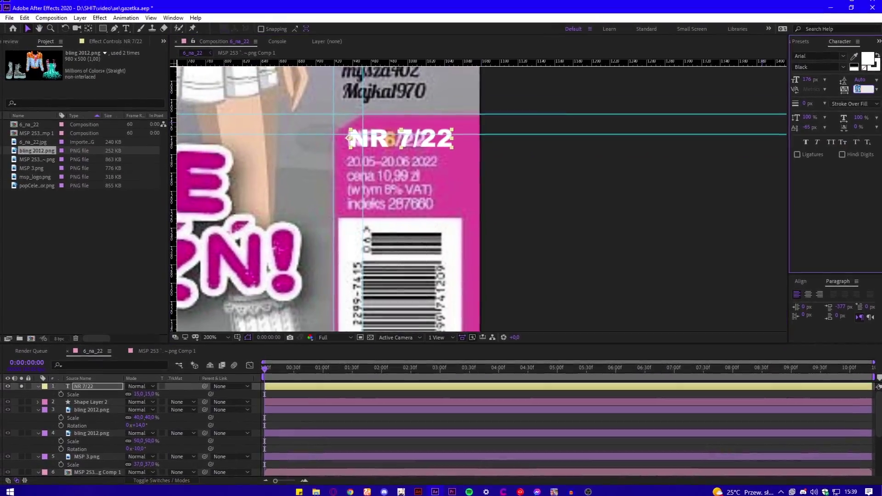
{"action": "left_click", "coordinate": [840, 54]}
{"action": "left_click", "coordinate": [818, 88]}
{"action": "left_click", "coordinate": [855, 87]}
{"action": "key", "text": "shift+Down"}
{"action": "key", "text": "shift+Down"}
{"action": "key", "text": "shift+Down"}
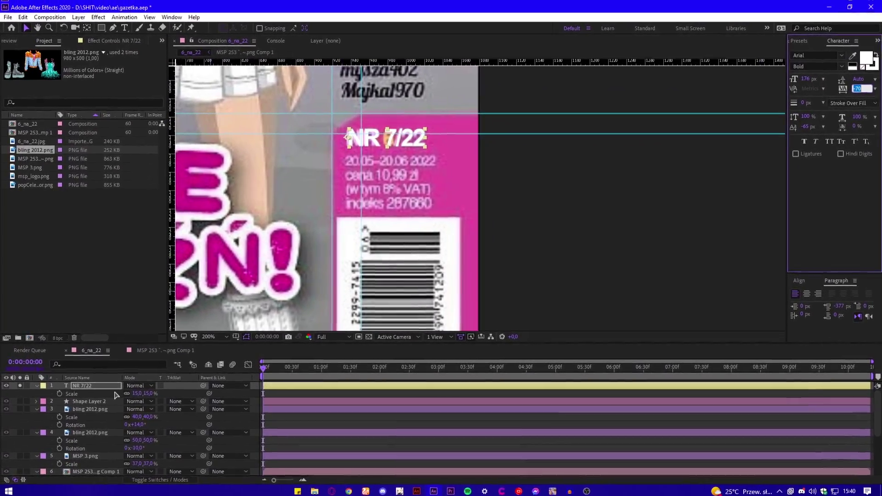
Recolour only the digit 7 in the NR 7/22 text light orange.
{"action": "double_click", "coordinate": [367, 135]}
{"action": "left_click_drag", "start_coordinate": [383, 137], "coordinate": [397, 137]}
{"action": "left_click", "coordinate": [866, 57]}
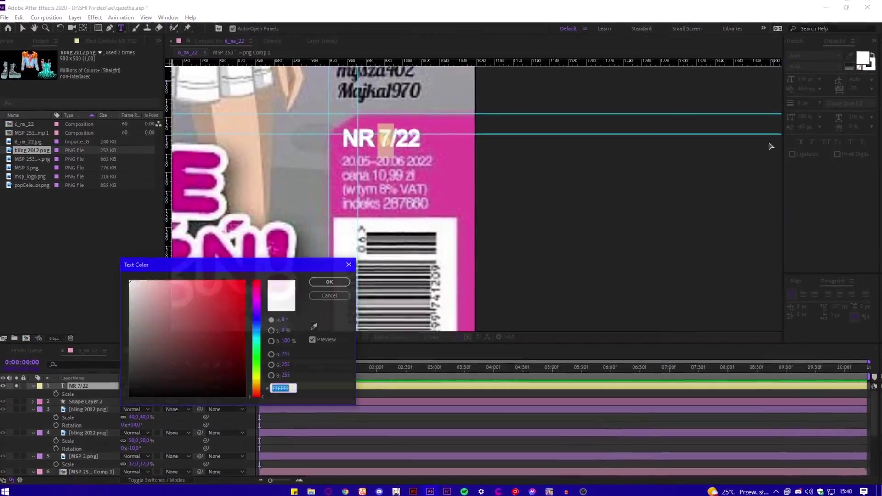
{"action": "left_click", "coordinate": [260, 377]}
{"action": "left_click", "coordinate": [184, 278]}
{"action": "left_click", "coordinate": [262, 390]}
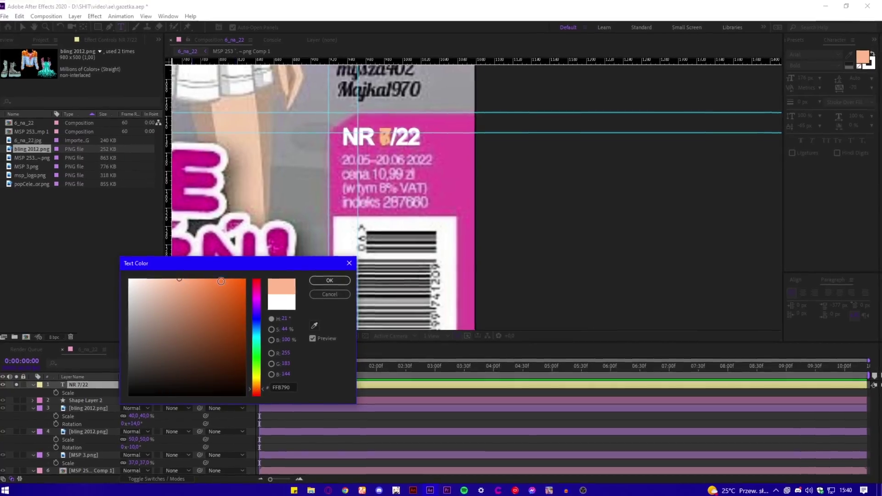
{"action": "key", "text": "Return"}
Duplicate the issue-number text layer, scale the copy down and move it below for the date line.
{"action": "key", "text": "ctrl+d"}
{"action": "left_click_drag", "start_coordinate": [136, 397], "coordinate": [112, 396]}
{"action": "key", "text": "shift+Down"}
{"action": "key", "text": "shift+Down"}
{"action": "key", "text": "shift+Down"}
{"action": "key", "text": "shift+Down"}
{"action": "key", "text": "shift+Down"}
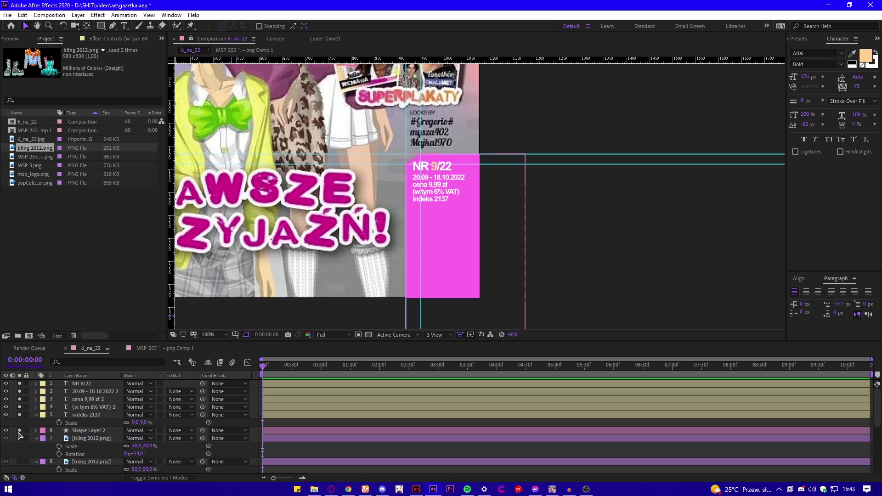
Place guides along the edges of the white barcode box on the original cover.
{"action": "scroll", "coordinate": [436, 297], "scroll_direction": "up", "scroll_amount": 3}
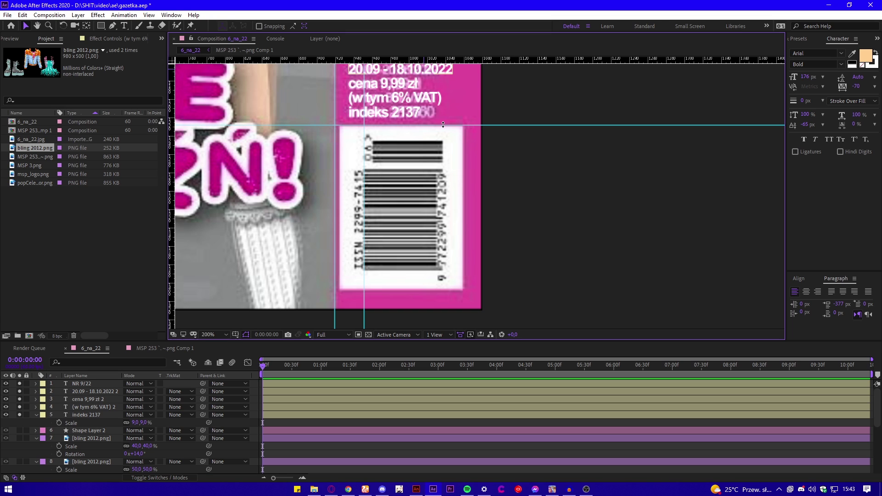
{"action": "left_click_drag", "start_coordinate": [360, 176], "coordinate": [468, 176]}
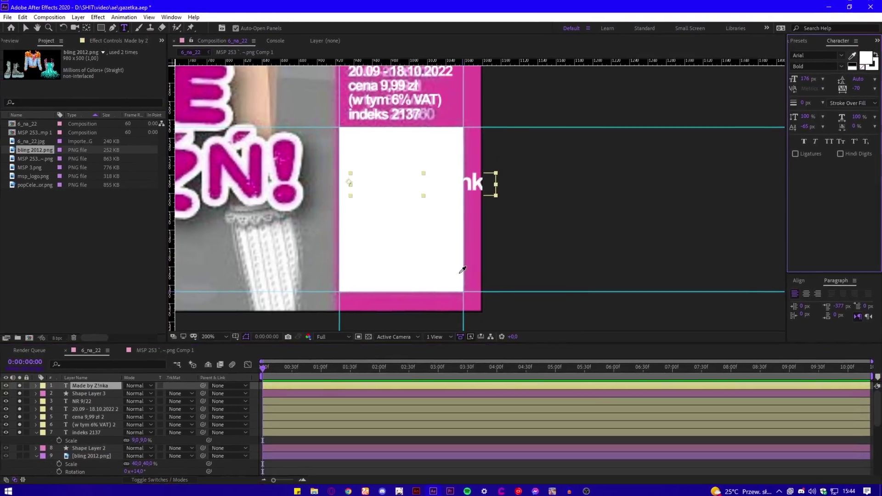
Recolour the "Made by" credit text dark grey and scale it to 12%.
{"action": "left_click", "coordinate": [501, 280]}
{"action": "key", "text": "s"}
{"action": "left_click", "coordinate": [89, 420]}
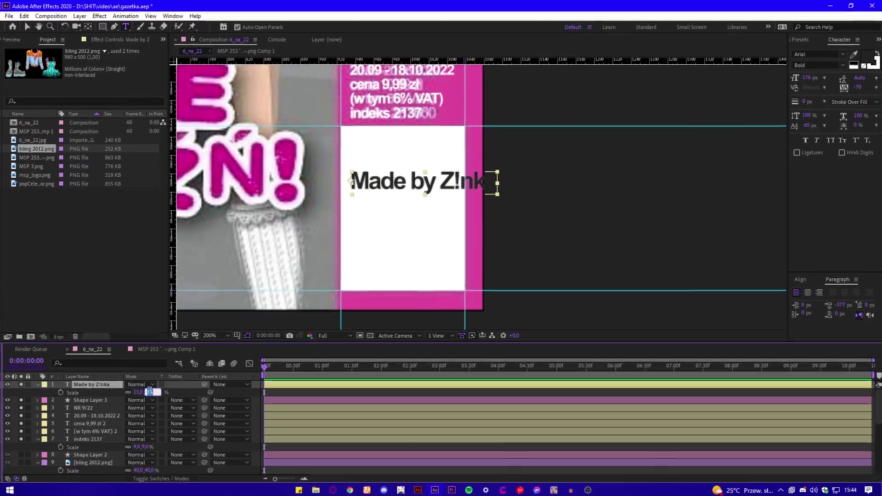
{"action": "type", "text": "12"}
{"action": "left_click", "coordinate": [40, 416]}
Move the "Made by" credit text up to the upper edge of the white box.
{"action": "key", "text": "shift+Up"}
{"action": "key", "text": "shift+Up"}
{"action": "key", "text": "shift+Up"}
{"action": "key", "text": "shift+Up"}
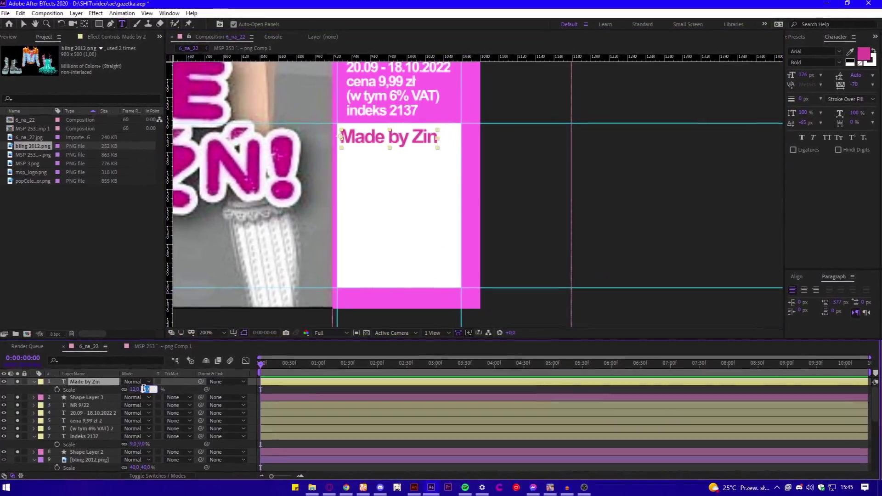
Scale the "Made by" credit text to 14%, duplicate it and move one copy down to form a second line.
{"action": "type", "text": "14"}
{"action": "key", "text": "Return"}
{"action": "key", "text": "ctrl+d"}
{"action": "left_click", "coordinate": [97, 390]}
{"action": "key", "text": "shift+Down"}
{"action": "key", "text": "shift+Down"}
{"action": "key", "text": "shift+Down"}
{"action": "key", "text": "shift+Down"}
{"action": "key", "text": "shift+Down"}
Keep duplicating and offsetting the "Made by" credit line until seven evenly spaced rows fill the white box.
{"action": "key", "text": "ctrl+d"}
{"action": "left_click", "coordinate": [95, 397]}
{"action": "key", "text": "shift+Down"}
{"action": "key", "text": "shift+Down"}
{"action": "key", "text": "shift+Down"}
{"action": "key", "text": "shift+Down"}
{"action": "key", "text": "shift+Down"}
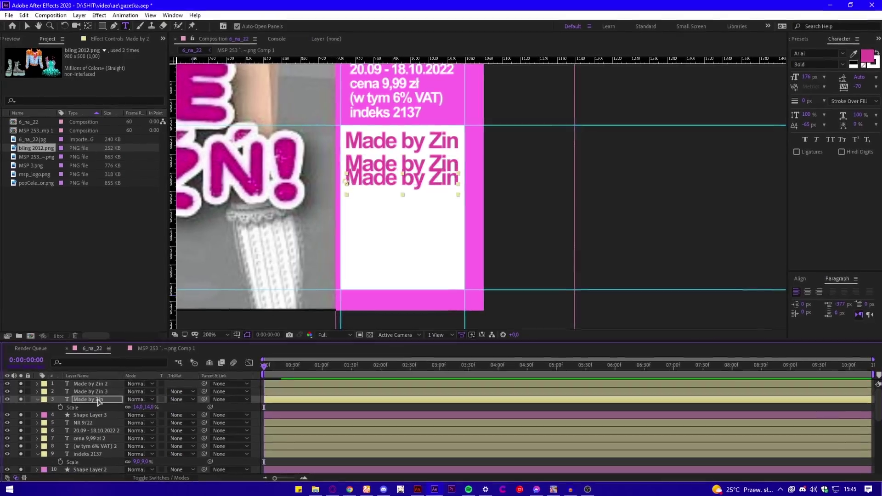
{"action": "key", "text": "ctrl+d"}
{"action": "key", "text": "ctrl+d"}
{"action": "key", "text": "ctrl+d"}
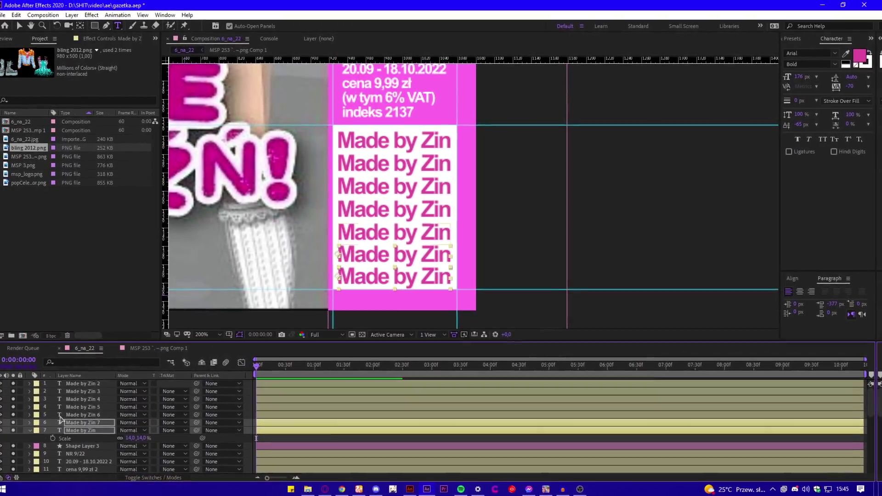
Lower the opacity of the "Made by" credit rows below the first, entering 90% for the next row.
{"action": "left_click_drag", "start_coordinate": [83, 432], "coordinate": [84, 432]}
{"action": "key", "text": "t"}
{"action": "scroll", "coordinate": [138, 425], "scroll_direction": "down", "scroll_amount": 1}
{"action": "left_click", "coordinate": [130, 448]}
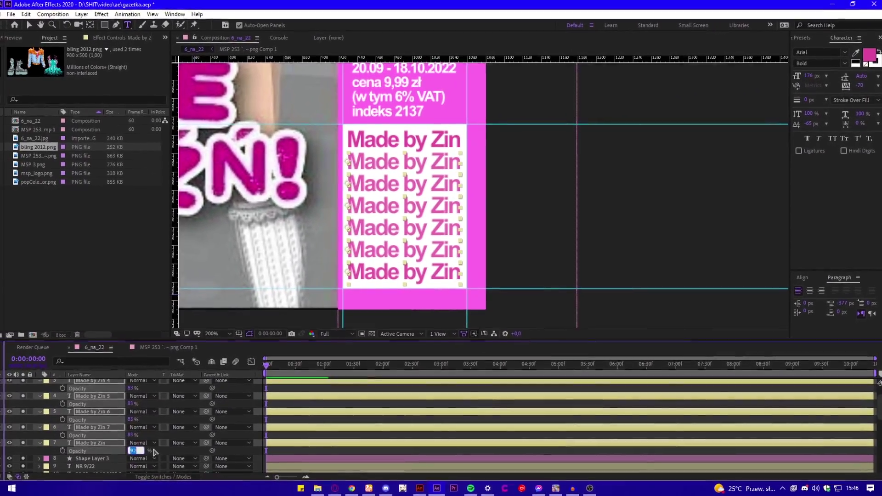
{"action": "type", "text": "90"}
{"action": "left_click", "coordinate": [149, 449]}
{"action": "scroll", "coordinate": [137, 421], "scroll_direction": "up", "scroll_amount": 1}
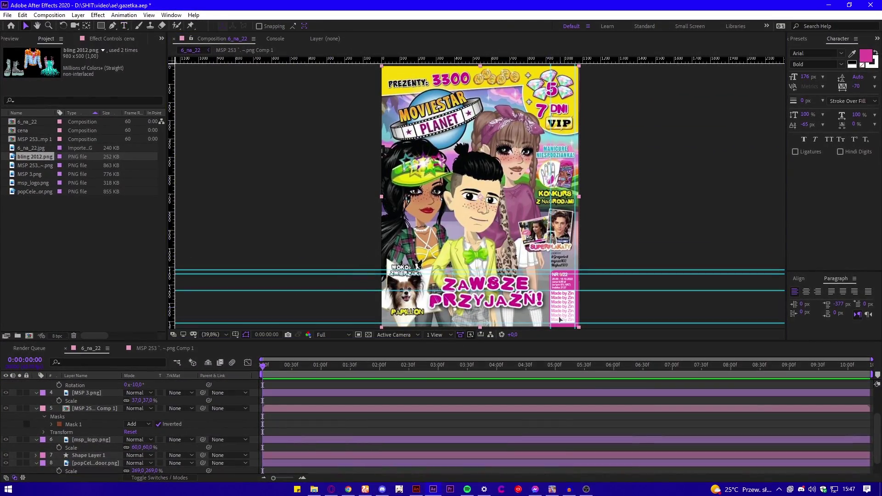
Scale the imported sc.png coin image to 3% to match the coins in the header.
{"action": "left_click_drag", "start_coordinate": [442, 99], "coordinate": [431, 187]}
{"action": "scroll", "coordinate": [474, 188], "scroll_direction": "up", "scroll_amount": 2}
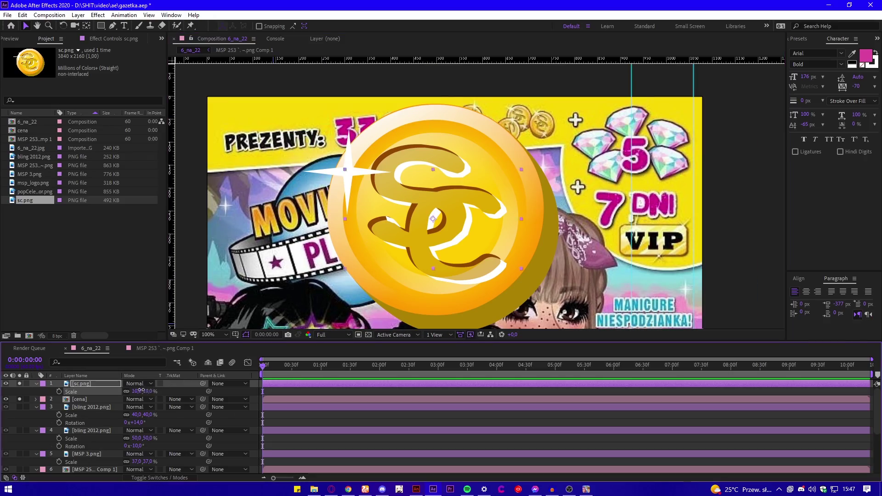
{"action": "left_click_drag", "start_coordinate": [141, 390], "coordinate": [142, 390]}
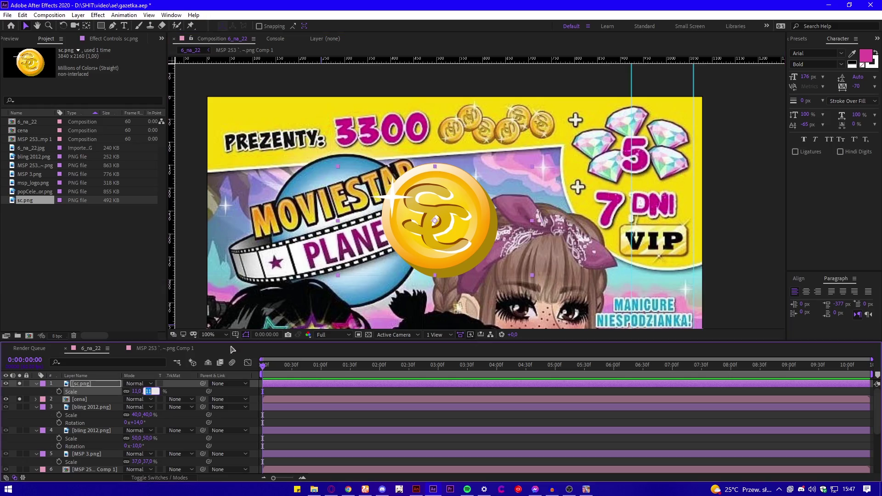
{"action": "type", "text": "3"}
{"action": "key", "text": "Return"}
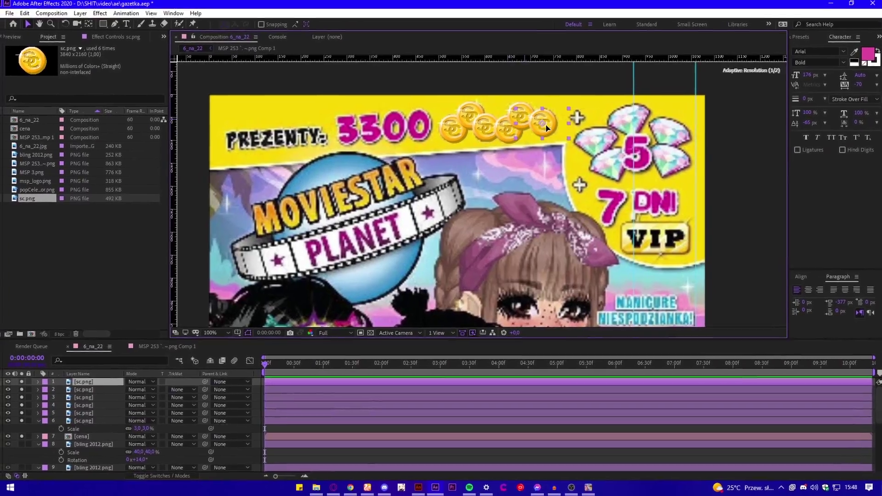
Set the third coin's rotation to 11° and restack the second and third coin layers below their neighbours.
{"action": "left_click", "coordinate": [79, 393]}
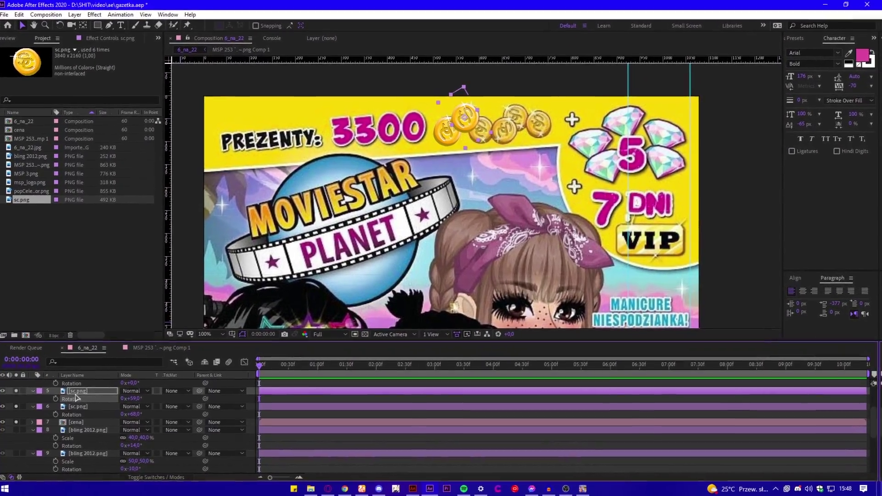
{"action": "left_click_drag", "start_coordinate": [76, 393], "coordinate": [76, 415]}
{"action": "scroll", "coordinate": [75, 415], "scroll_direction": "up", "scroll_amount": 2}
{"action": "left_click", "coordinate": [132, 440]}
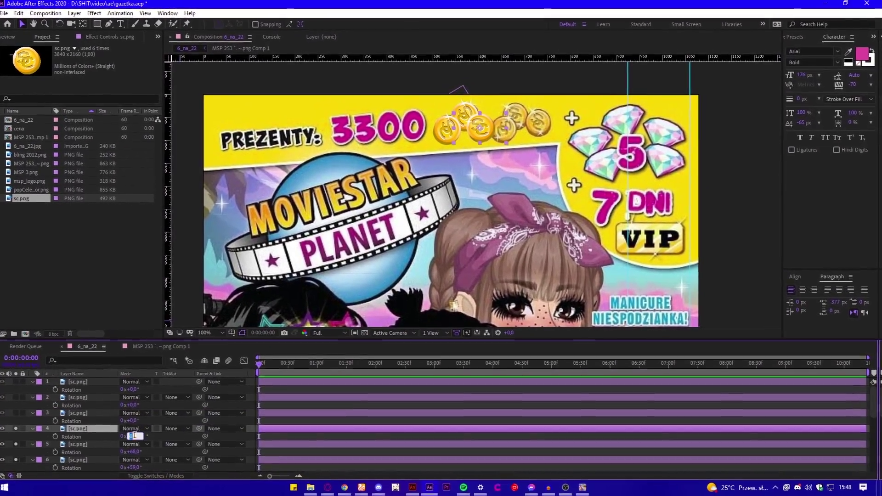
{"action": "type", "text": "11"}
{"action": "key", "text": "Return"}
{"action": "left_click_drag", "start_coordinate": [79, 432], "coordinate": [79, 468]}
{"action": "left_click", "coordinate": [33, 432]}
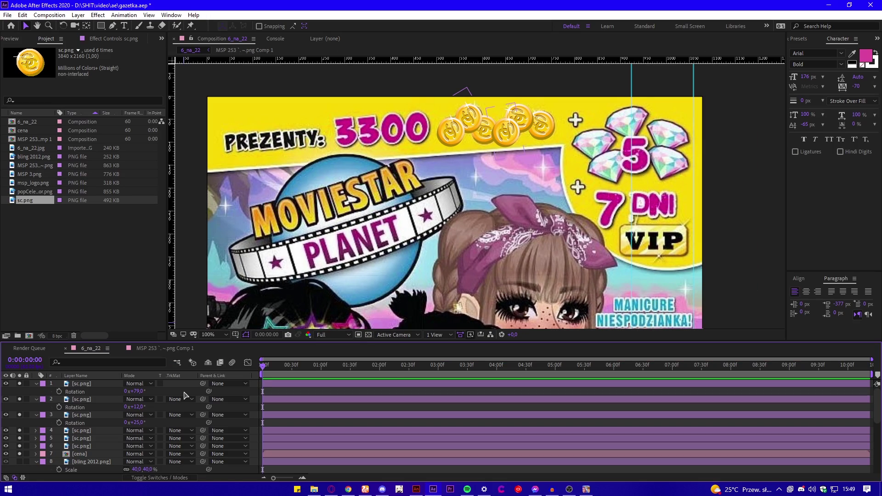
Put the "prezenty: 3300" header text in BadaBoom BB, scaled to 32% and rotated to -4° over the original.
{"action": "right_click", "coordinate": [180, 390]}
{"action": "mouse_move", "coordinate": [239, 290]}
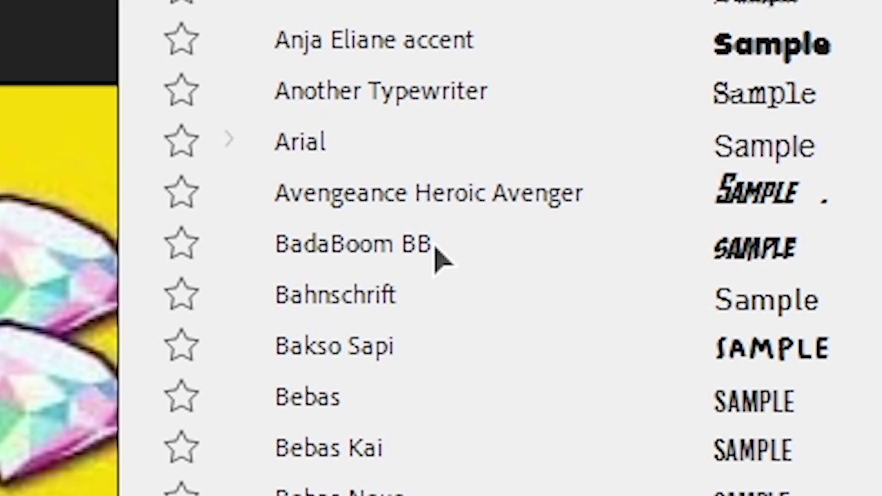
{"action": "left_click", "coordinate": [436, 260]}
{"action": "left_click", "coordinate": [134, 399]}
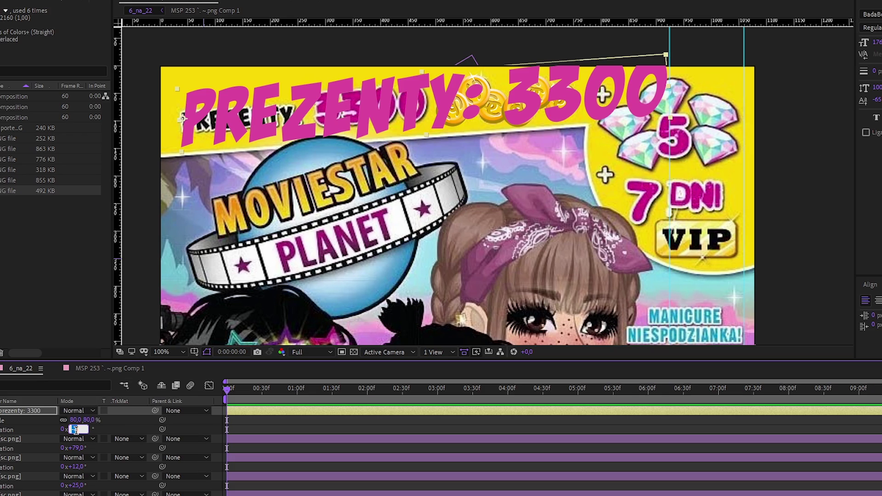
{"action": "type", "text": "30"}
{"action": "key", "text": "Return"}
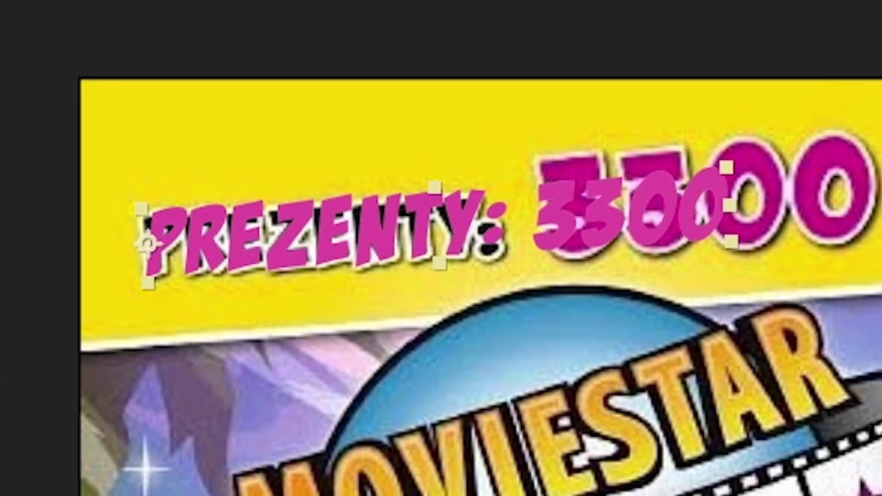
Recolour the "prezenty: 3300" text black (000000) and set its stroke width to 8 px.
{"action": "left_click", "coordinate": [840, 64]}
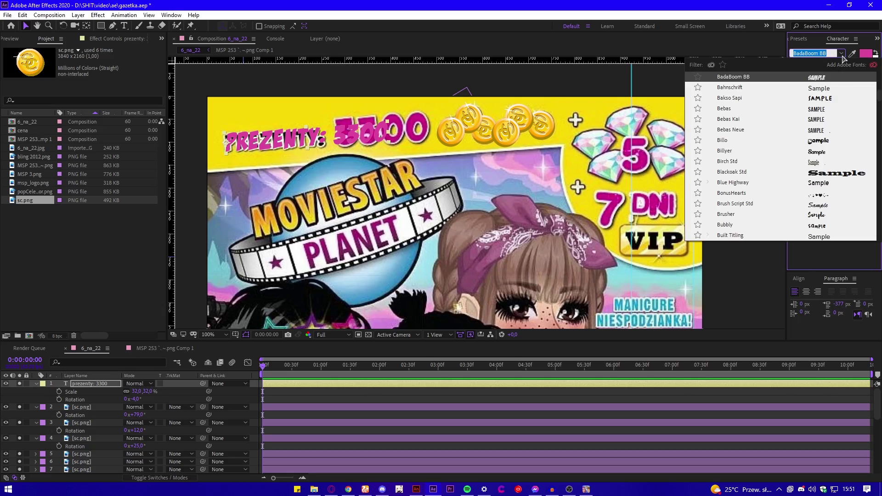
{"action": "left_click", "coordinate": [842, 56]}
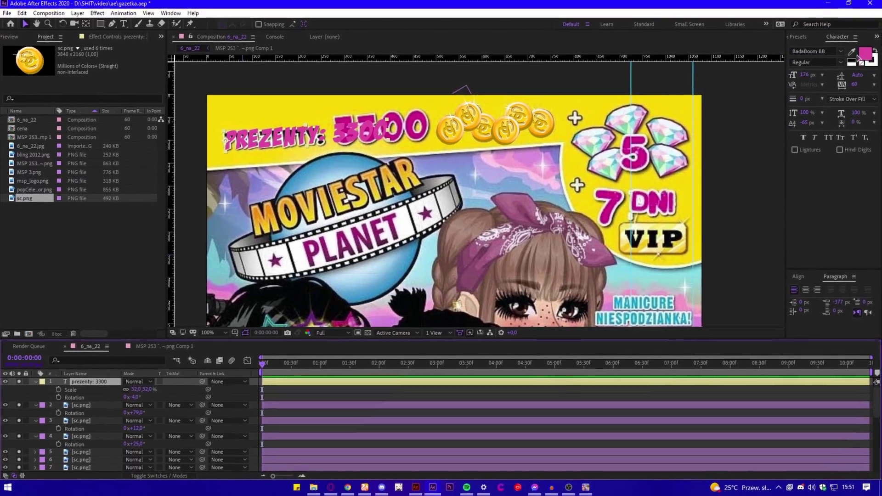
{"action": "left_click", "coordinate": [866, 53]}
{"action": "left_click", "coordinate": [134, 393]}
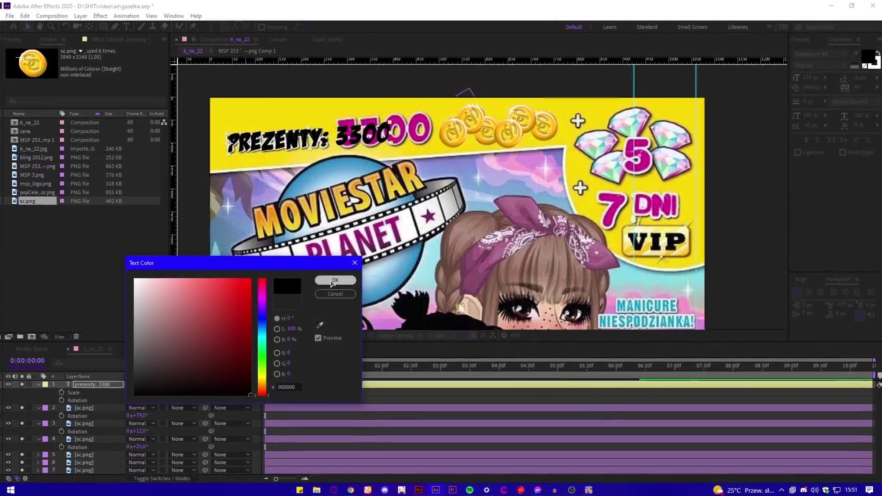
{"action": "left_click", "coordinate": [335, 280]}
{"action": "left_click", "coordinate": [874, 71]}
{"action": "type", "text": "8"}
{"action": "key", "text": "Return"}
Enlarge only the "3300" in the header text to about 303 px and recolour it magenta.
{"action": "double_click", "coordinate": [360, 131]}
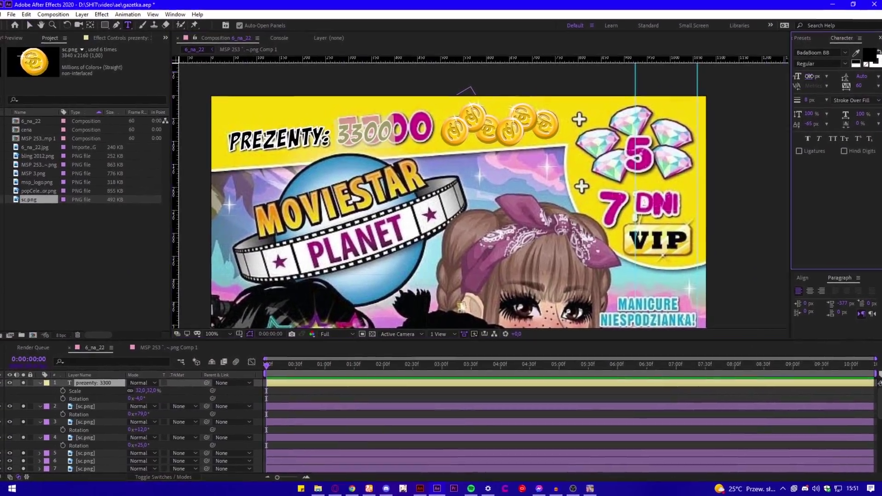
{"action": "left_click_drag", "start_coordinate": [805, 74], "coordinate": [863, 74]}
{"action": "left_click", "coordinate": [867, 53]}
Set the rotation of the "prezenty: 3300" text to -3°.
{"action": "left_click", "coordinate": [133, 399]}
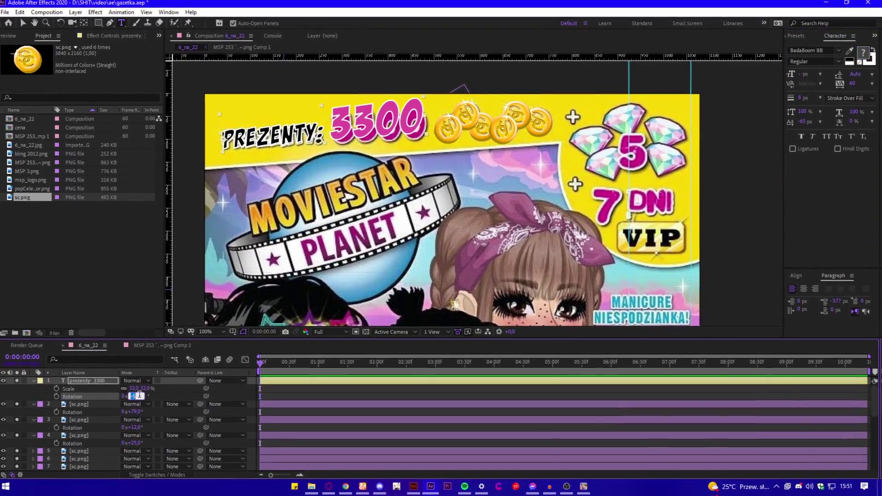
{"action": "type", "text": "-3"}
{"action": "key", "text": "Return"}
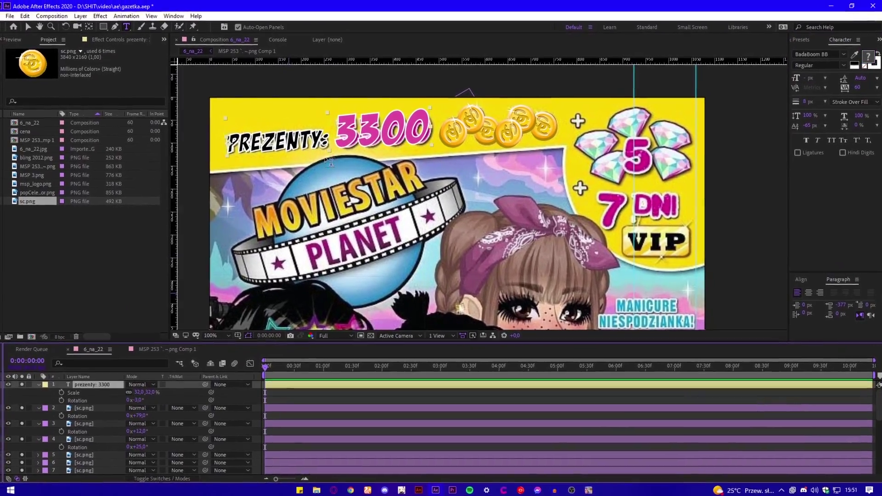
Add an Outer Glow layer style to the bling 2012.png boots layer and expand its settings.
{"action": "scroll", "coordinate": [78, 385], "scroll_direction": "down", "scroll_amount": 10}
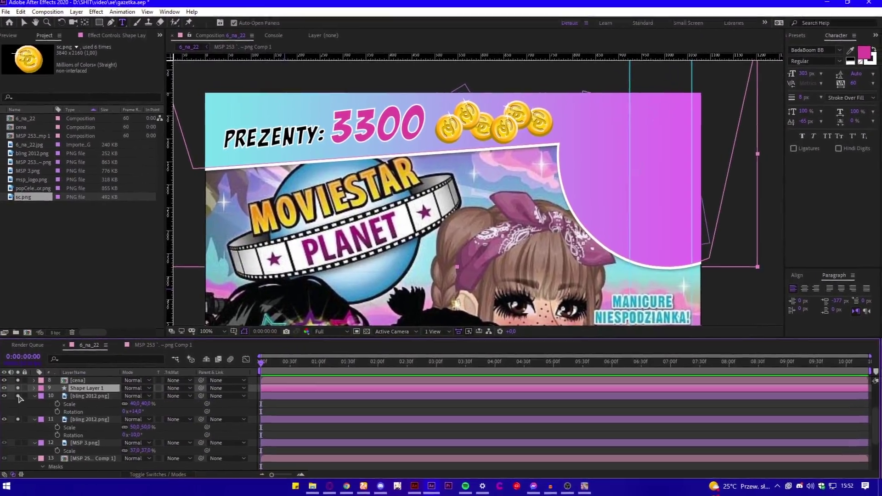
{"action": "right_click", "coordinate": [79, 387]}
{"action": "mouse_move", "coordinate": [149, 255]}
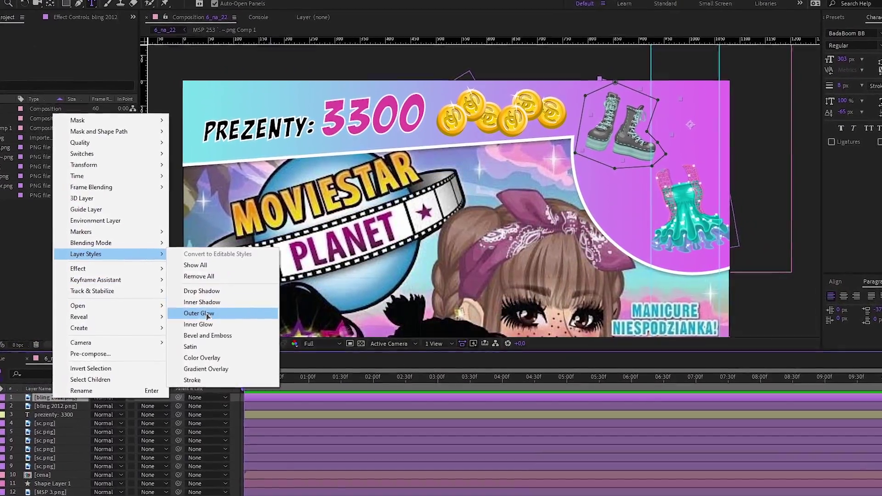
{"action": "left_click", "coordinate": [215, 309]}
{"action": "left_click", "coordinate": [3, 445]}
Change the boots' outer glow blend mode to Normal and open the glow's opacity for editing.
{"action": "scroll", "coordinate": [92, 429], "scroll_direction": "down", "scroll_amount": 2}
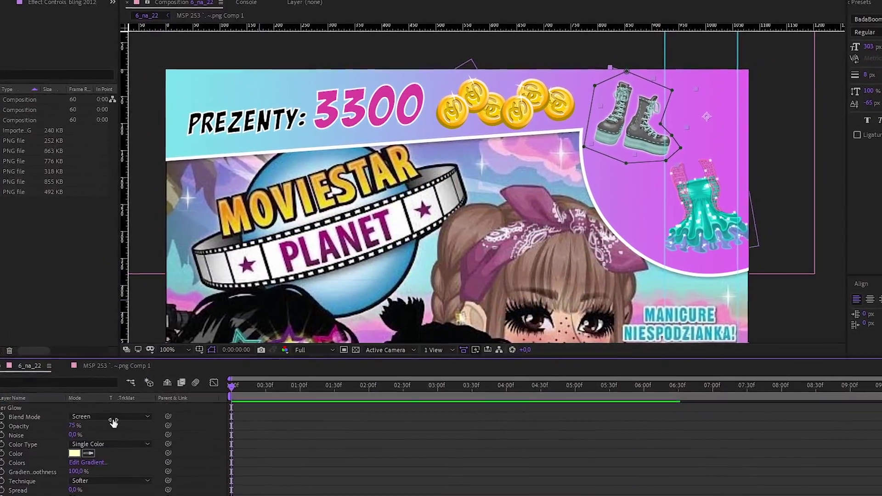
{"action": "left_click", "coordinate": [121, 410]}
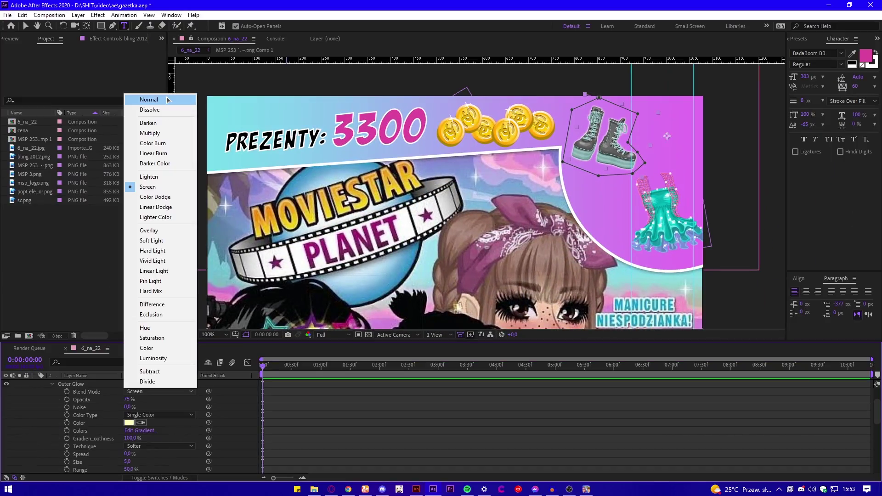
{"action": "left_click", "coordinate": [149, 100]}
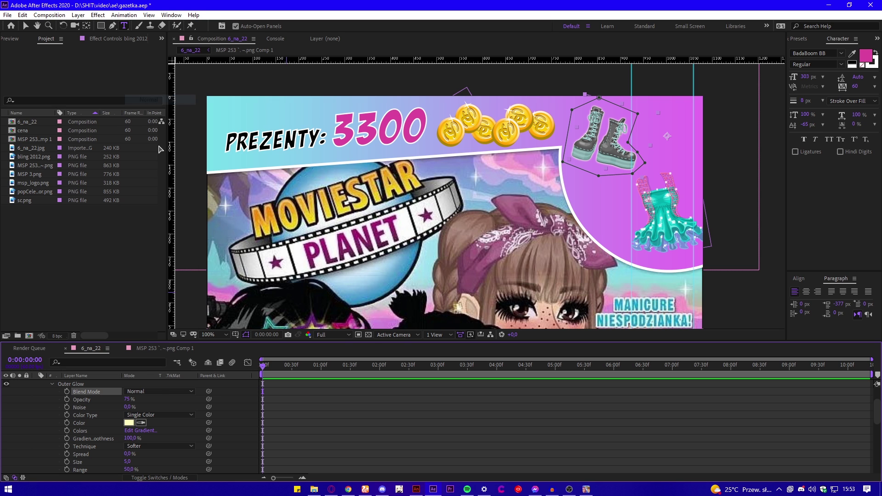
{"action": "left_click", "coordinate": [128, 399]}
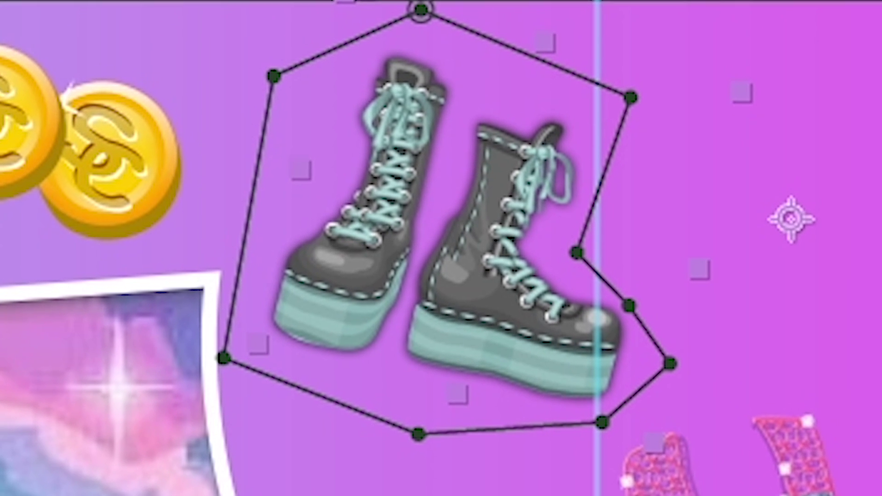
Add a Drop Shadow layer style to the "prezenty: 3300" text and duplicate the plus sign.
{"action": "right_click", "coordinate": [16, 457]}
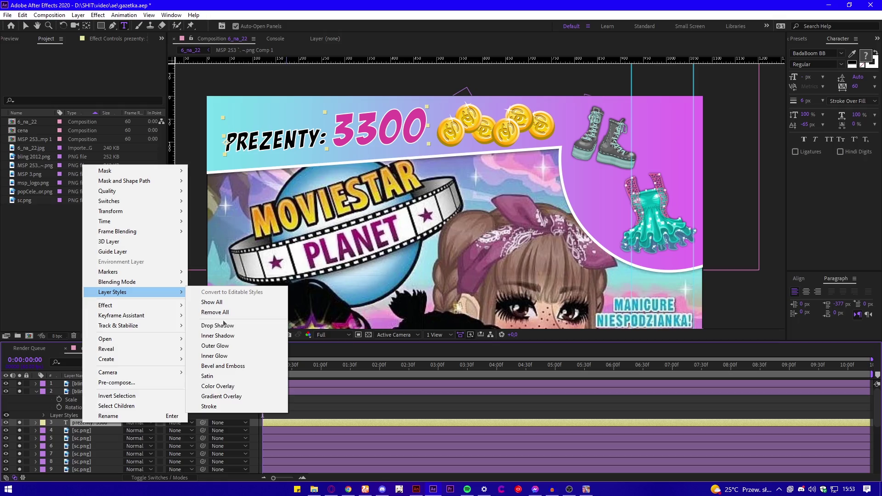
{"action": "left_click", "coordinate": [224, 324]}
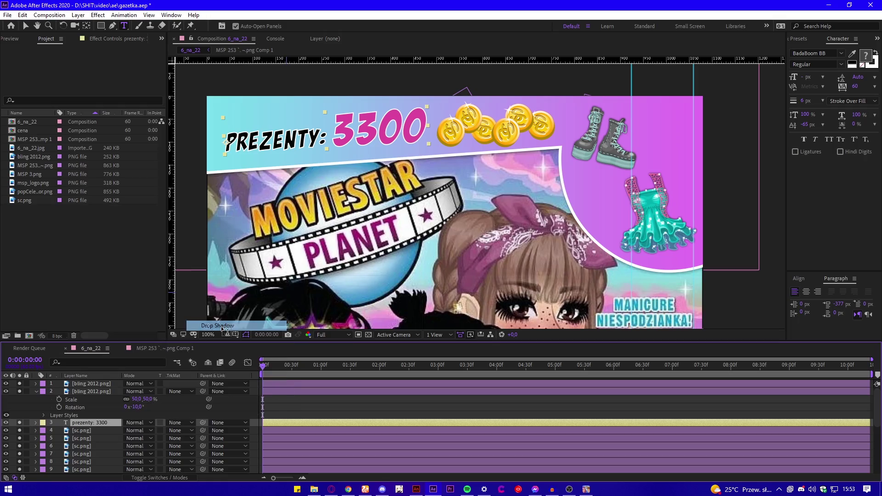
{"action": "key", "text": "ctrl+d"}
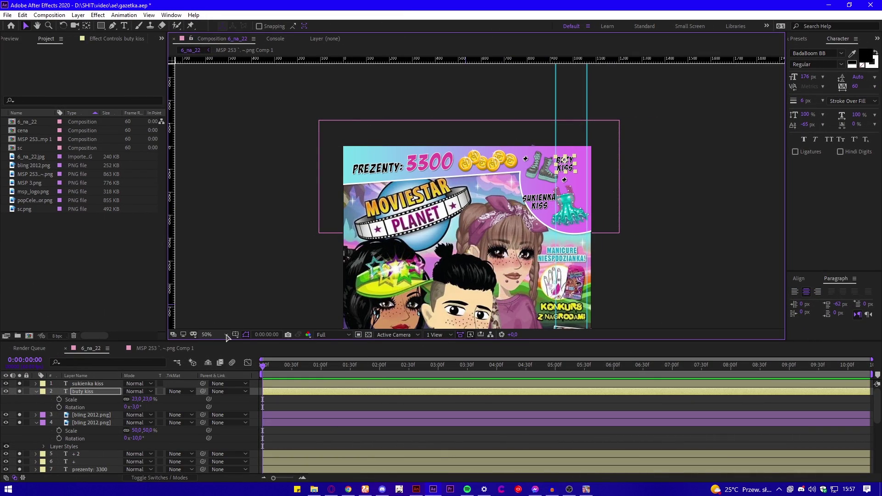
Duplicate the prezenty composition layer to the top of the layer stack and mask the copy to the pink gift corner.
{"action": "left_click", "coordinate": [225, 335]}
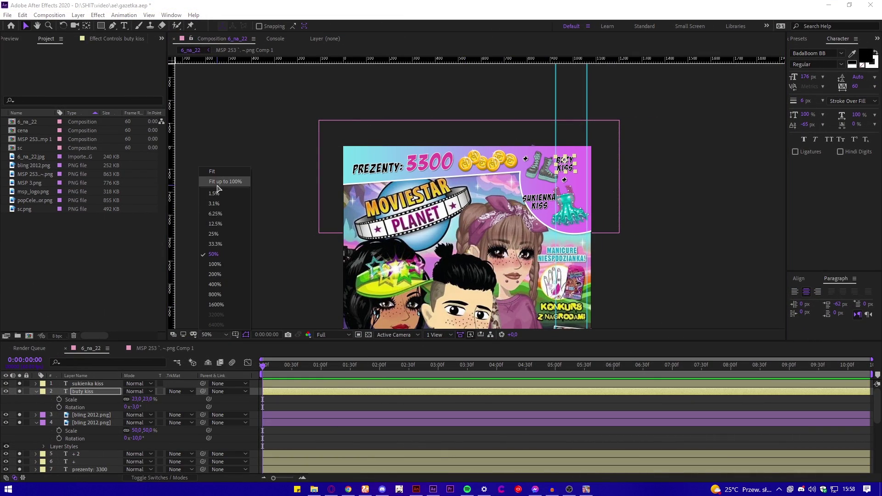
{"action": "left_click", "coordinate": [217, 180]}
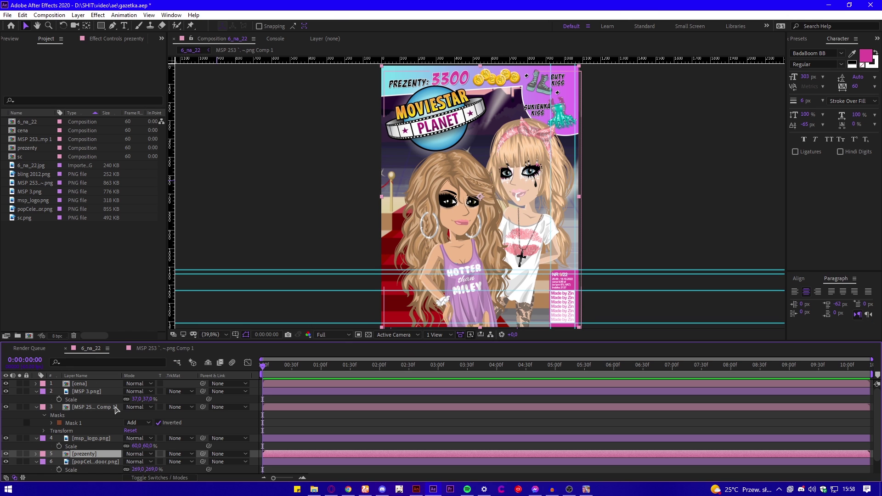
{"action": "key", "text": "ctrl+d"}
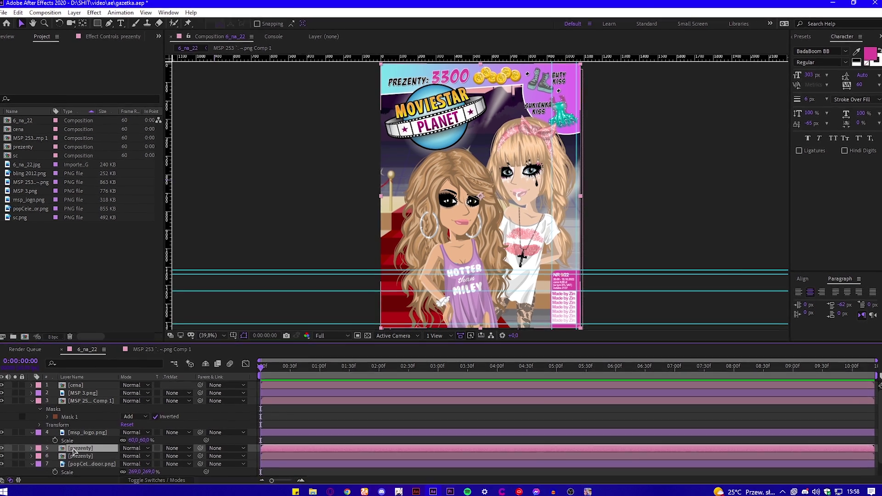
{"action": "left_click_drag", "start_coordinate": [82, 447], "coordinate": [56, 394]}
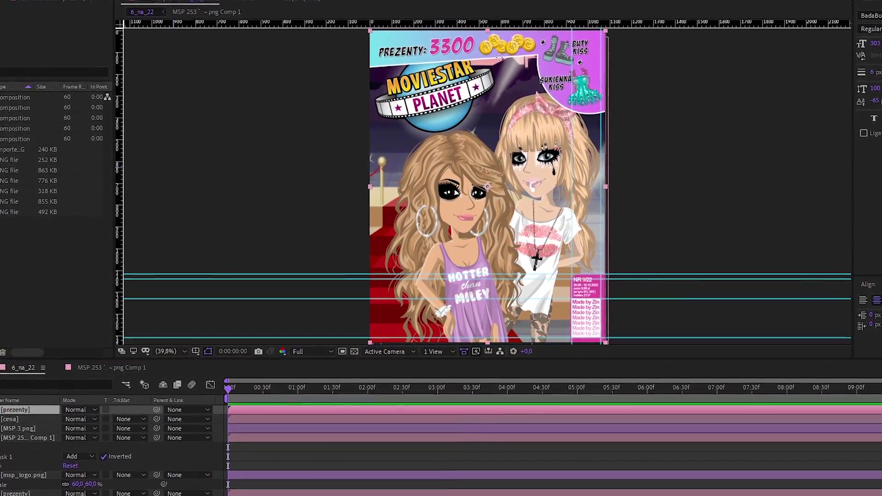
{"action": "left_click_drag", "start_coordinate": [521, 78], "coordinate": [620, 126]}
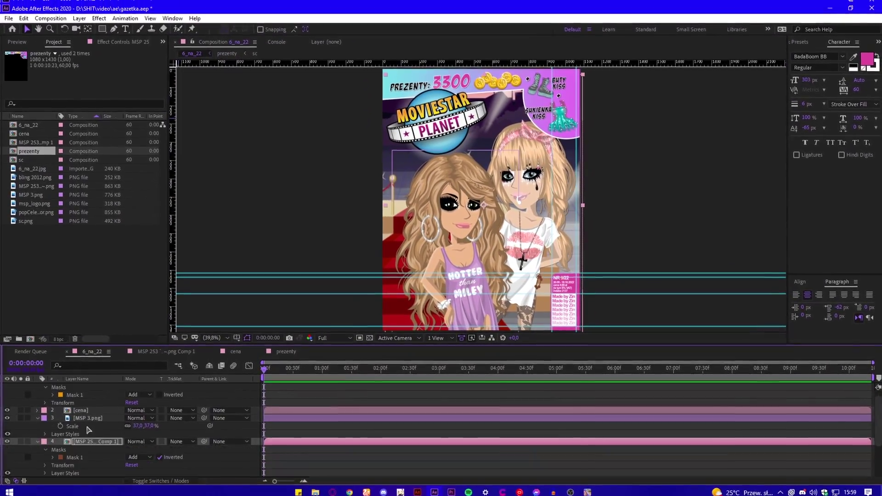
Set the drop shadow of the MSP 253 Comp 1 character layer to a distance of 15 and 40% opacity.
{"action": "left_click", "coordinate": [129, 439]}
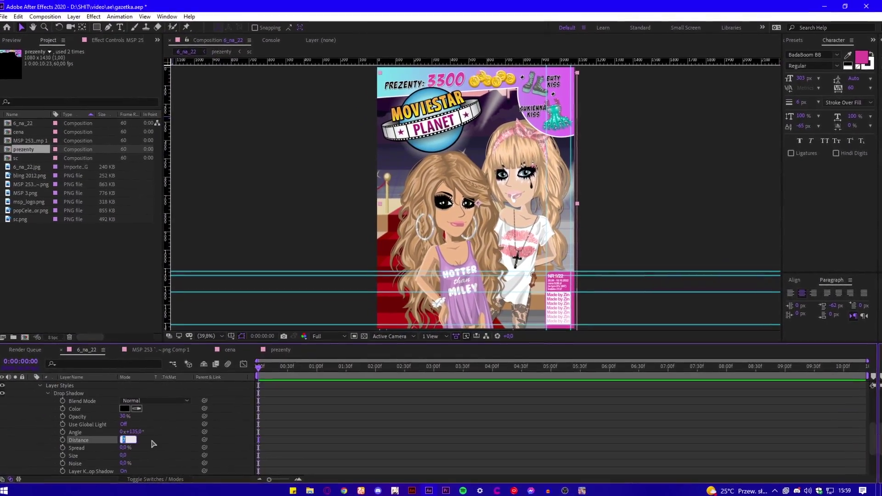
{"action": "type", "text": "15"}
{"action": "left_click", "coordinate": [128, 455]}
{"action": "left_click", "coordinate": [131, 415]}
{"action": "type", "text": "40"}
Pre-compose the two character layers into a composition named ms and collapse the top prezenty layer.
{"action": "left_click", "coordinate": [80, 391]}
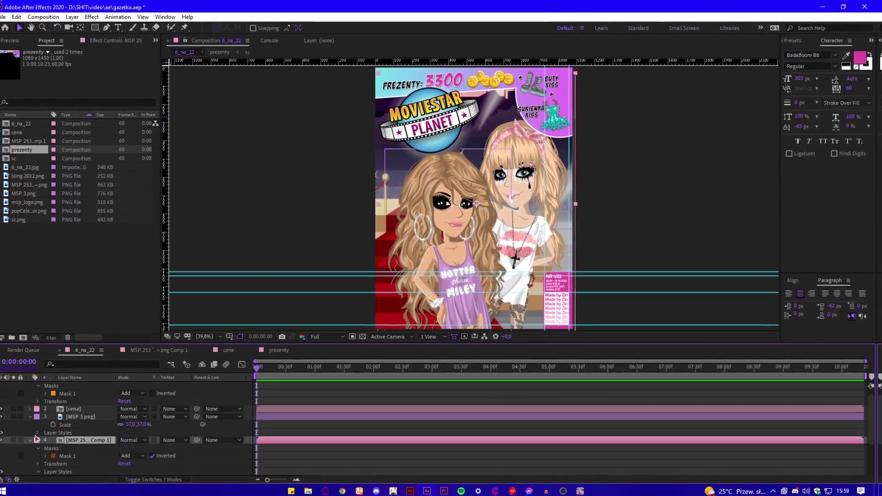
{"action": "key", "text": "ctrl+shift+c"}
{"action": "key", "text": "Return"}
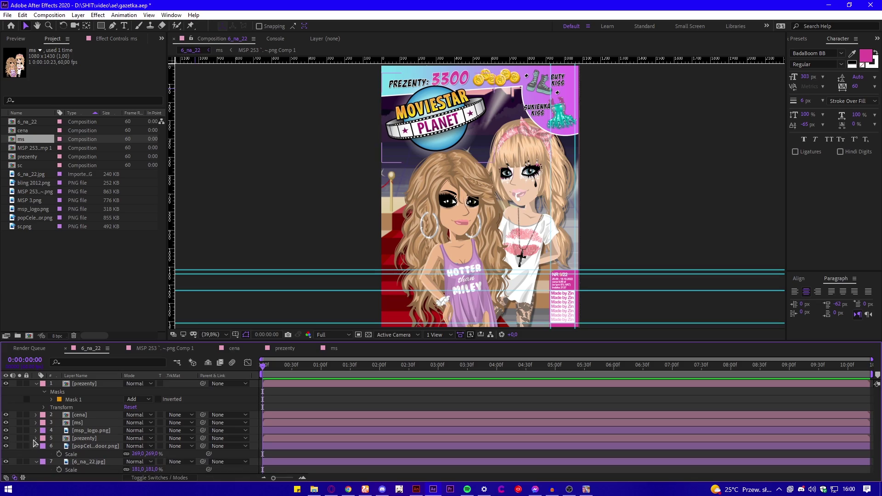
{"action": "left_click", "coordinate": [36, 384]}
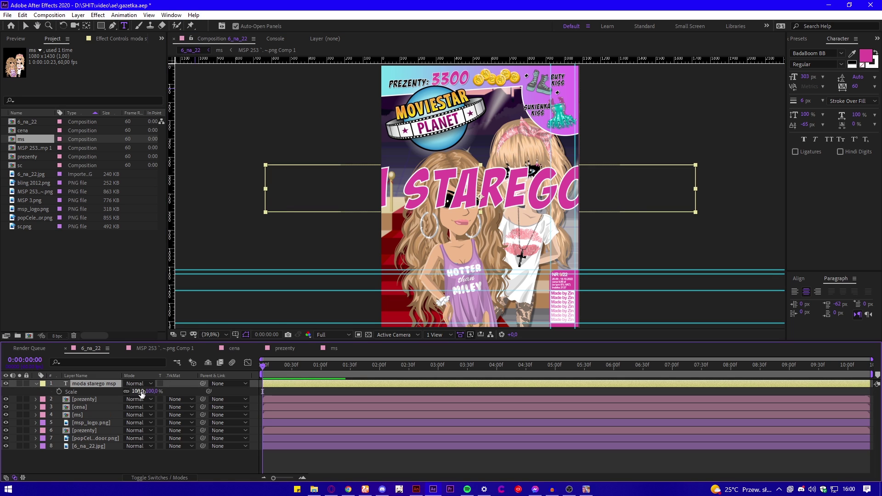
Scale the "moda starego msp" headline to 38% and set its font to Cocogoose Pro Italic with 0 tracking.
{"action": "left_click_drag", "start_coordinate": [152, 391], "coordinate": [142, 393]}
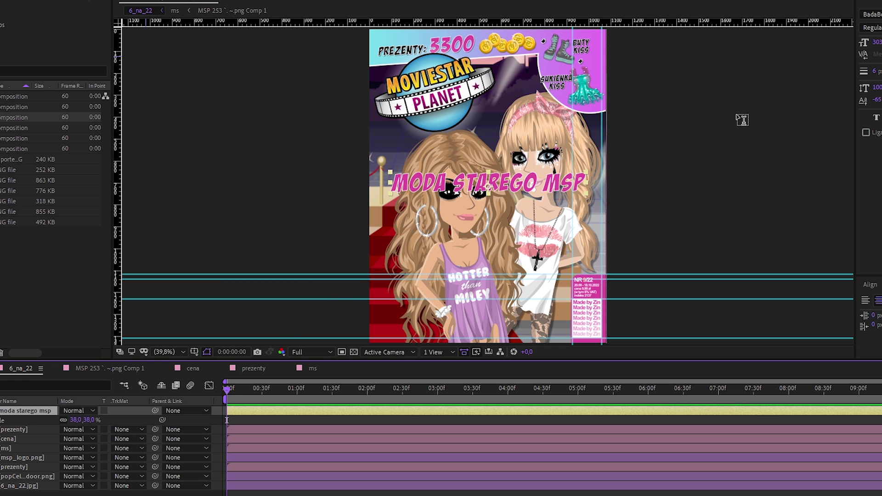
{"action": "left_click", "coordinate": [840, 53]}
{"action": "scroll", "coordinate": [811, 124], "scroll_direction": "down", "scroll_amount": 3}
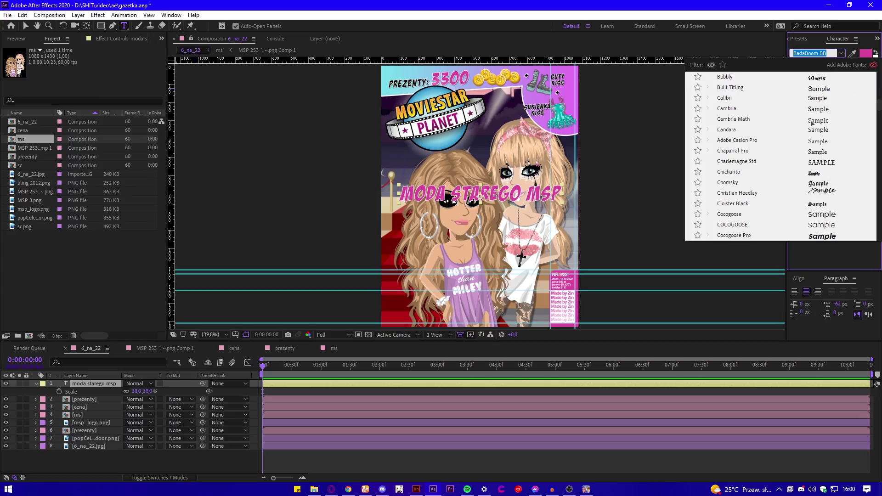
{"action": "left_click", "coordinate": [829, 175]}
{"action": "left_click", "coordinate": [841, 53]}
{"action": "left_click", "coordinate": [825, 142]}
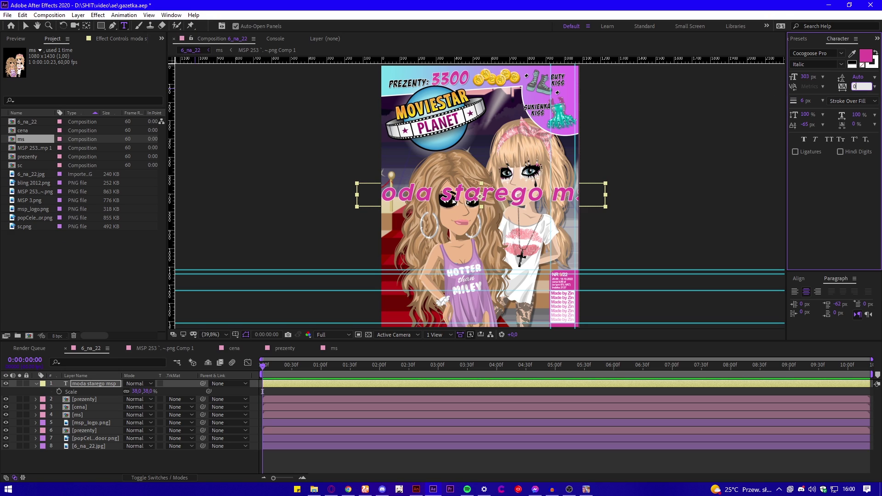
Break the headline into two lines and capitalise it as "Moda" and "starego MSP".
{"action": "key", "text": "Return"}
{"action": "triple_click", "coordinate": [442, 200]}
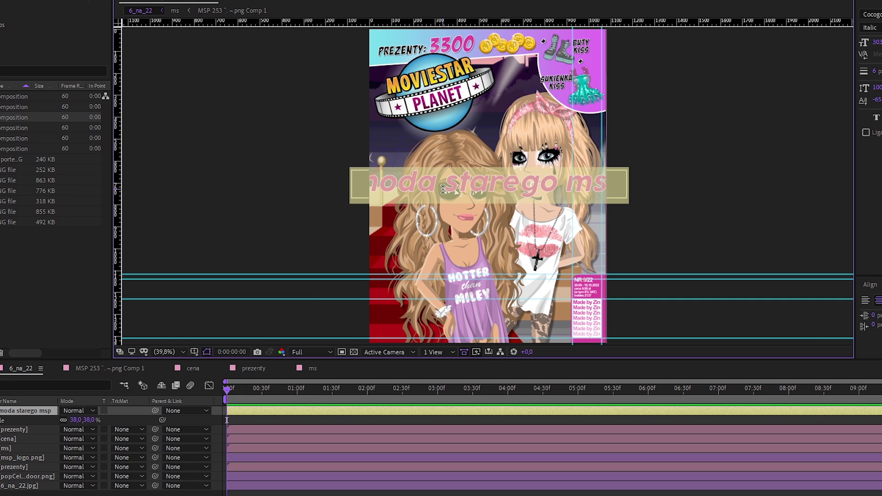
{"action": "key", "text": "Return"}
{"action": "left_click_drag", "start_coordinate": [484, 185], "coordinate": [460, 184]}
{"action": "type", "text": "M"}
{"action": "double_click", "coordinate": [562, 213]}
{"action": "type", "text": "MSP"}
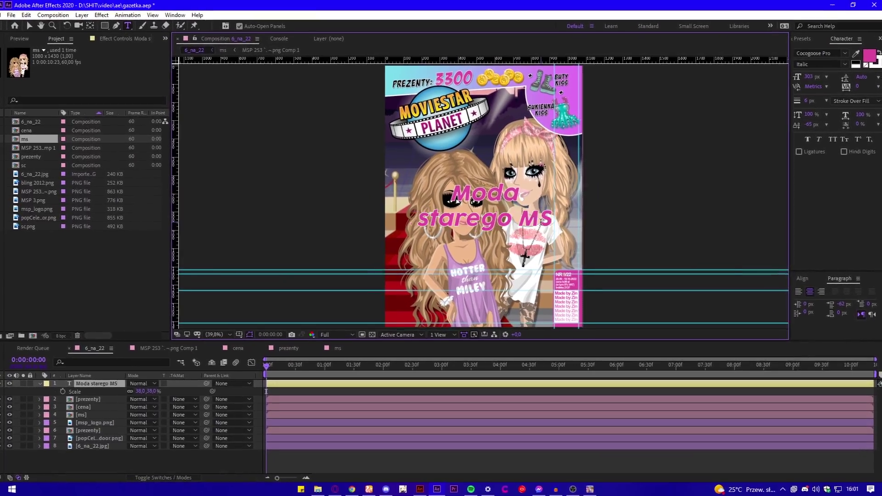
Left-align the headline and split its two lines into separate text layers near the cover's lower edge.
{"action": "left_click", "coordinate": [864, 300]}
{"action": "left_click", "coordinate": [842, 305]}
{"action": "triple_click", "coordinate": [546, 212]}
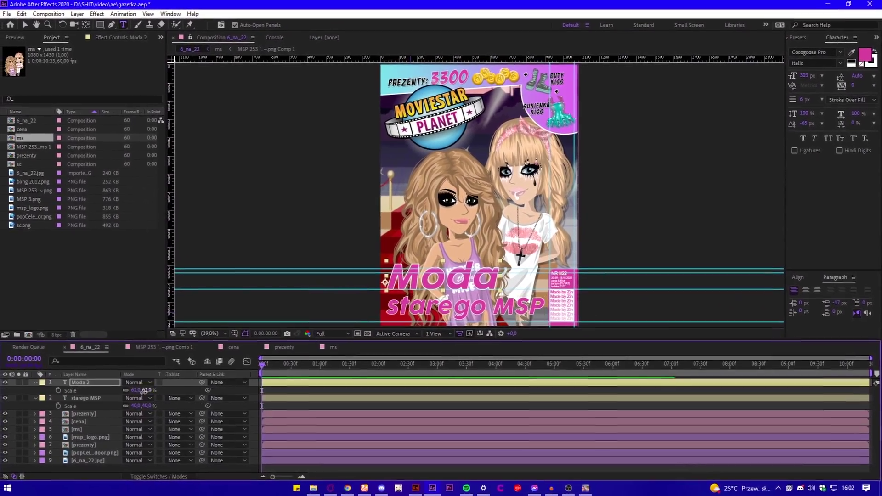
Scale the "Moda" text to 52% and give both headline layers a 40 px black stroke.
{"action": "left_click_drag", "start_coordinate": [144, 391], "coordinate": [138, 391]}
{"action": "left_click", "coordinate": [94, 397]}
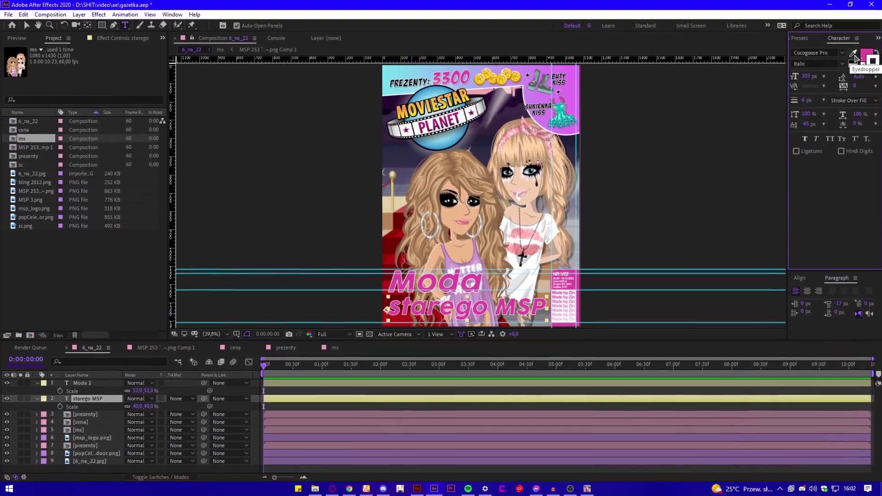
{"action": "left_click_drag", "start_coordinate": [799, 99], "coordinate": [805, 99]}
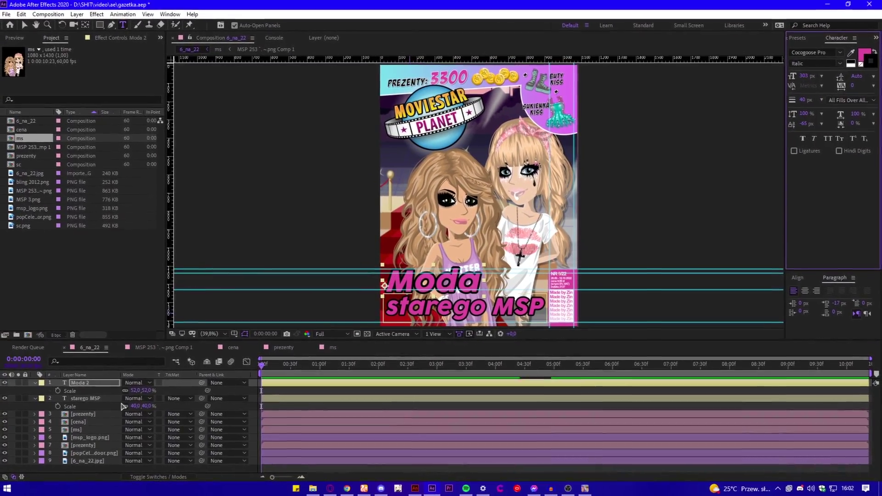
{"action": "left_click", "coordinate": [90, 387]}
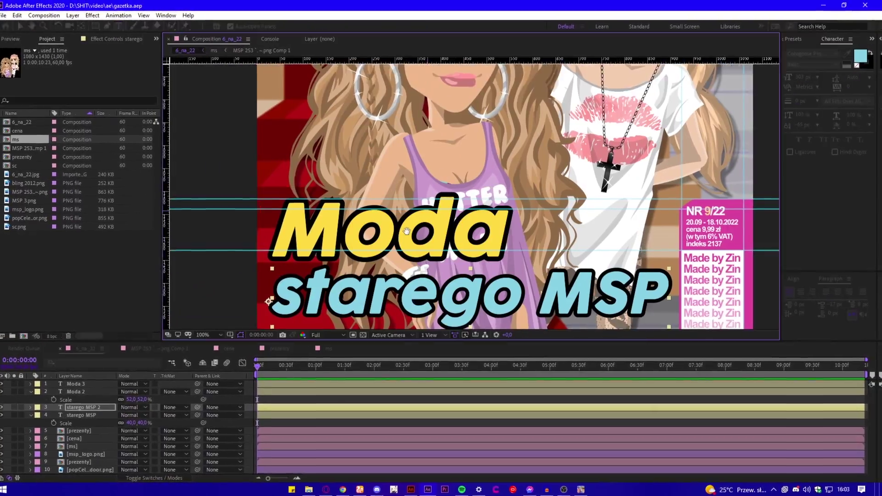
Add an Inner Shadow layer style to the yellow "Moda" text with Normal blend mode and a 90° angle.
{"action": "right_click", "coordinate": [88, 382]}
{"action": "mouse_move", "coordinate": [177, 251]}
{"action": "left_click", "coordinate": [229, 296]}
{"action": "left_click", "coordinate": [155, 406]}
{"action": "left_click", "coordinate": [166, 119]}
{"action": "left_click", "coordinate": [136, 437]}
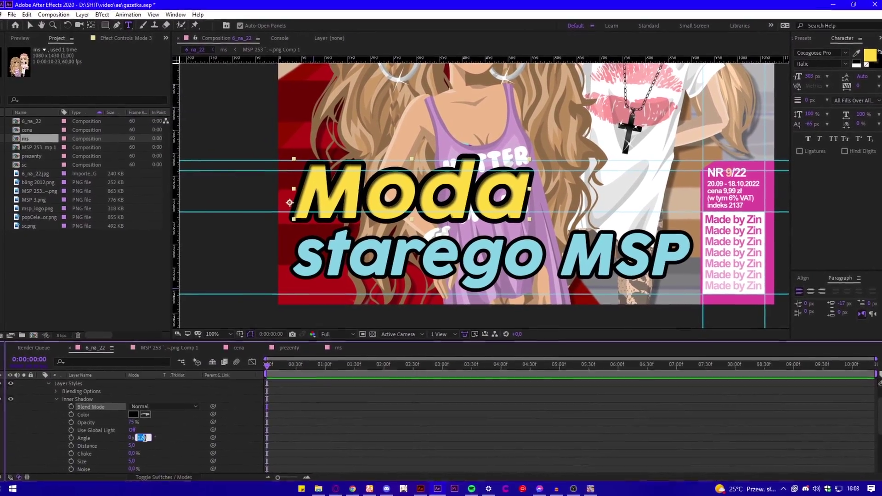
{"action": "type", "text": "90"}
Set the inner shadow of the yellow "Moda" text to white (FFFFFF) with distance 6 and size 0.
{"action": "left_click", "coordinate": [127, 416]}
{"action": "left_click_drag", "start_coordinate": [151, 298], "coordinate": [104, 231]}
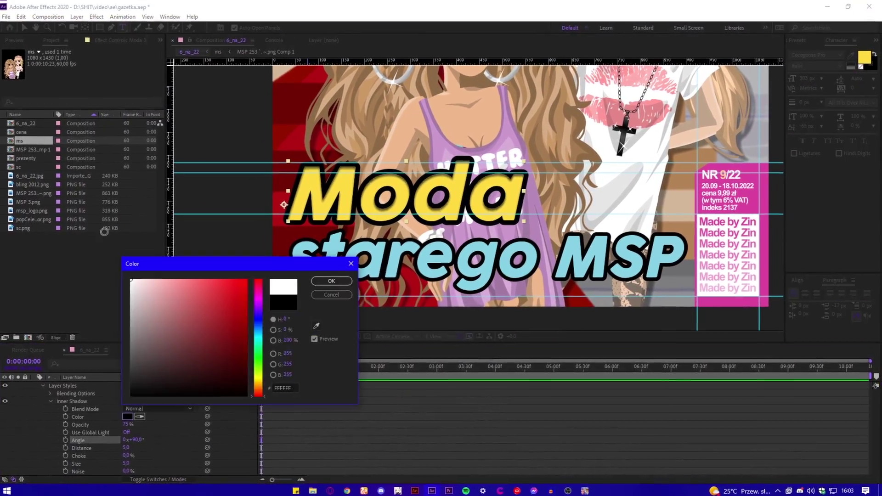
{"action": "left_click", "coordinate": [331, 281]}
{"action": "left_click", "coordinate": [159, 408]}
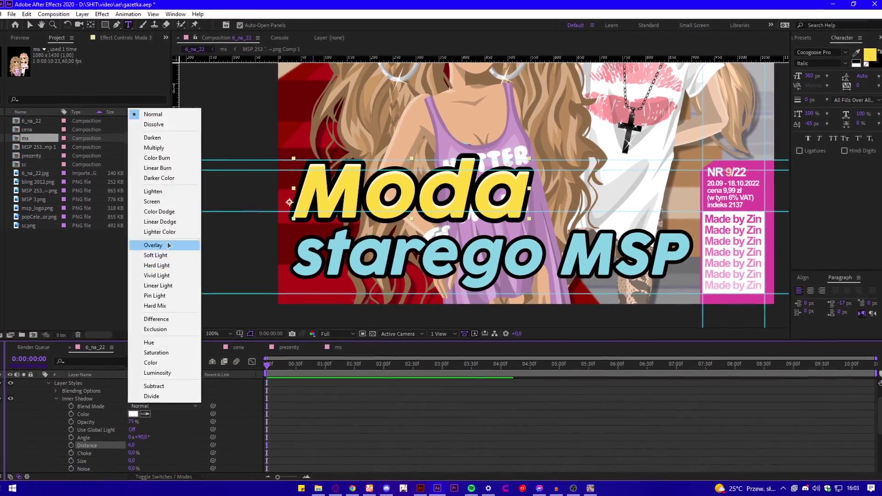
{"action": "key", "text": "Escape"}
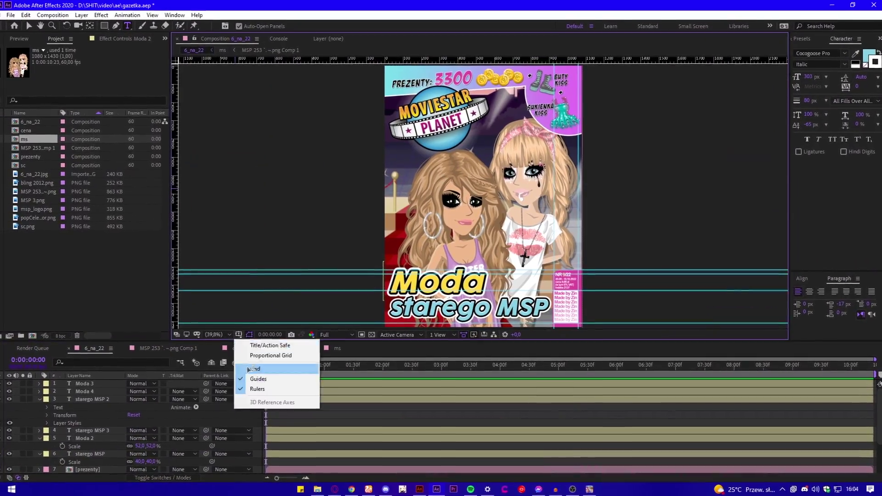
Hide the composition's guides and rulers and select the msp_logo.png layer.
{"action": "left_click", "coordinate": [257, 386]}
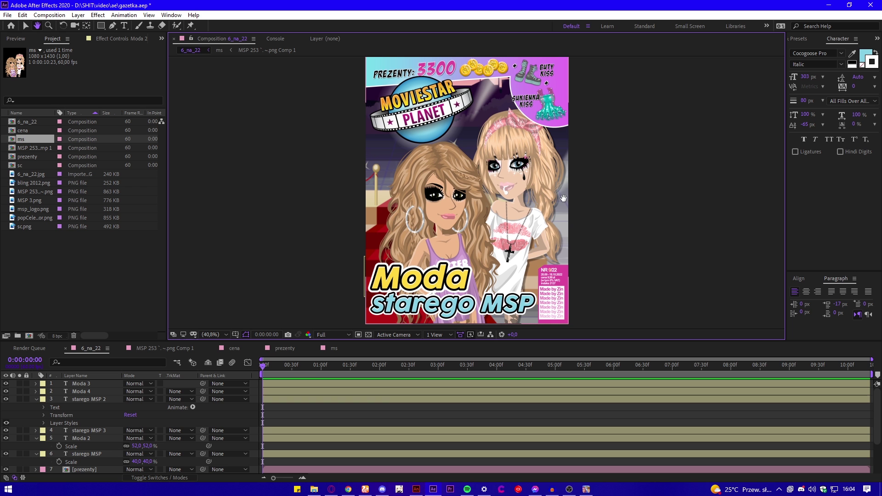
{"action": "key", "text": "v"}
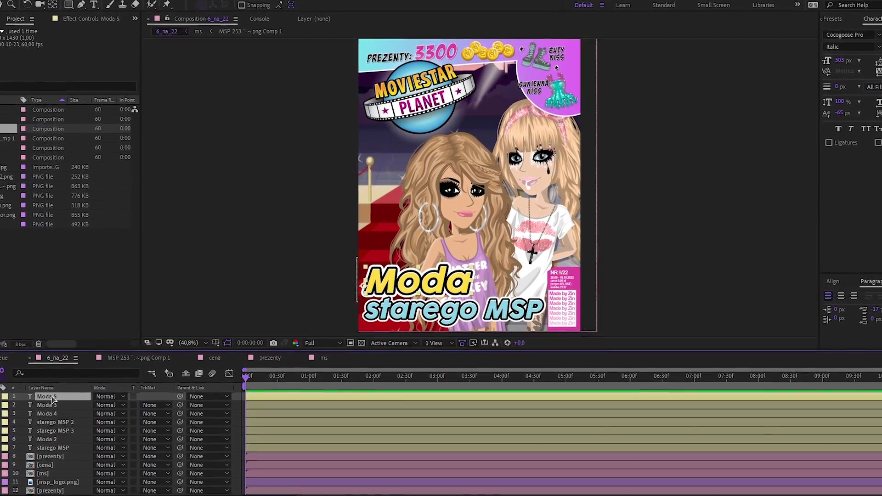
{"action": "left_click", "coordinate": [46, 483]}
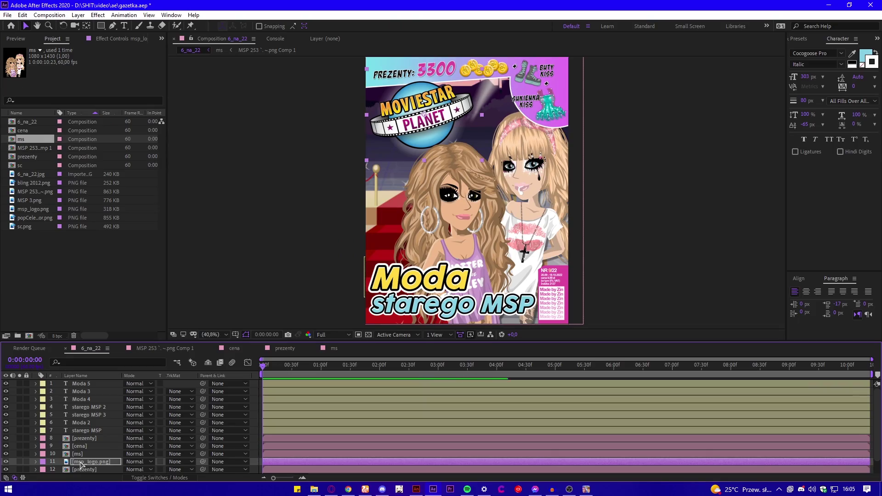